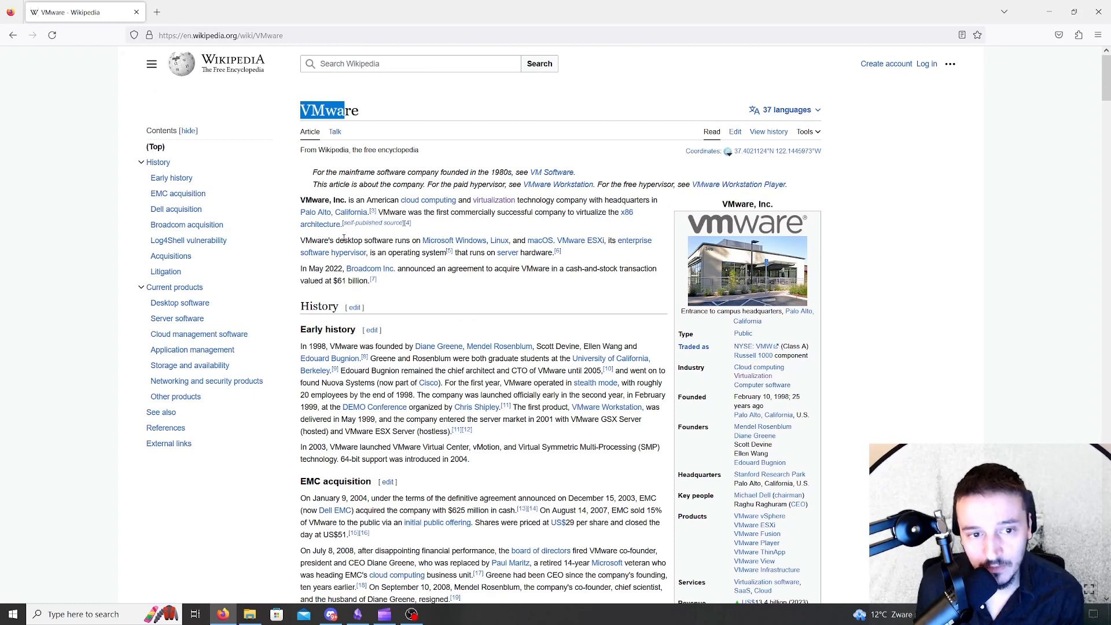
Highlight the note on the mainframe software company and the title of the VMware Wikipedia article.
drag(317, 172, 350, 172)
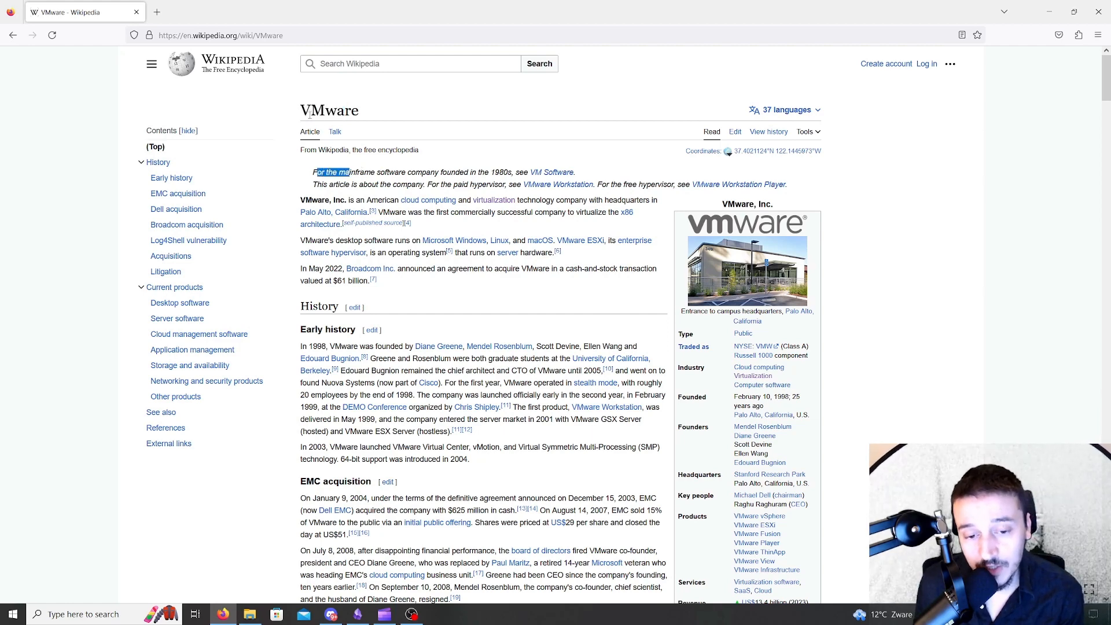
drag(302, 113, 360, 111)
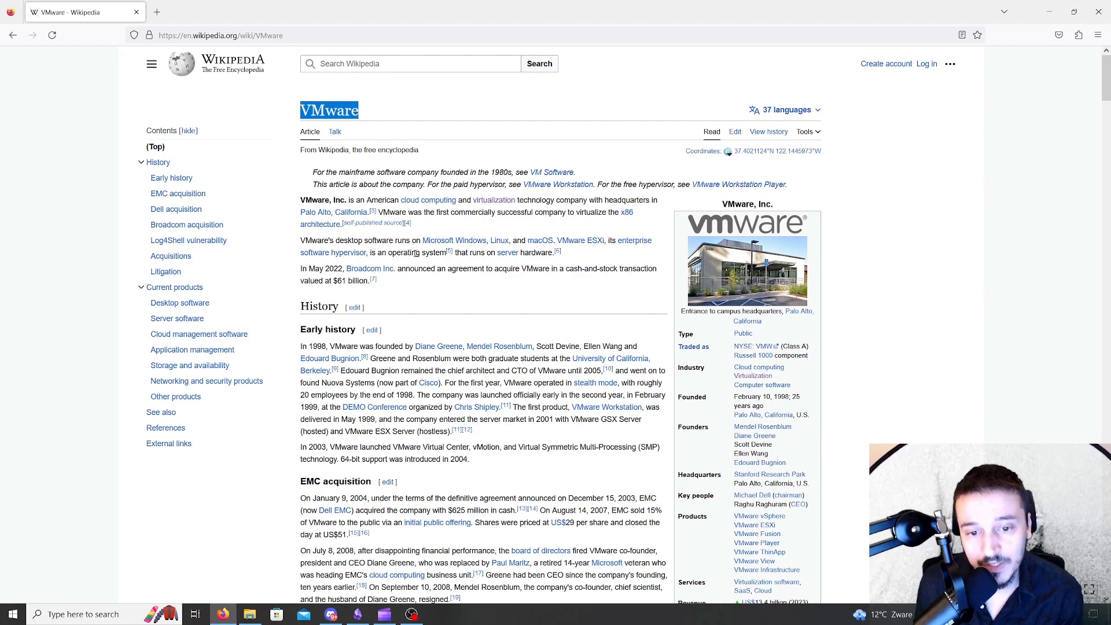
click(412, 615)
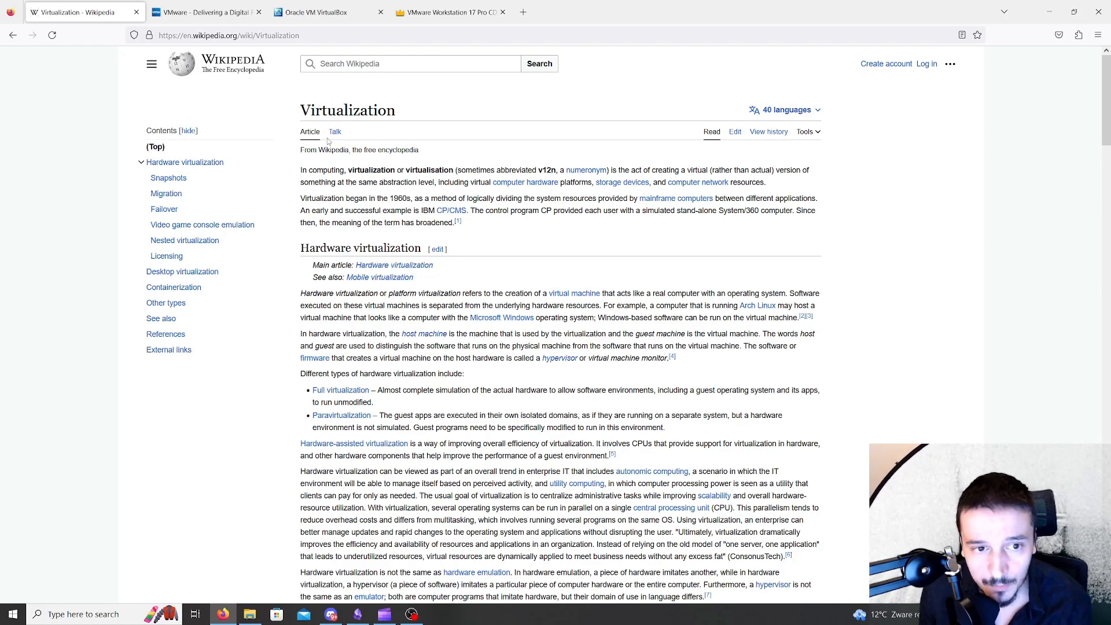
Read the opening definition of virtualization in the Wikipedia article, highlighting its key phrases.
drag(301, 171, 431, 174)
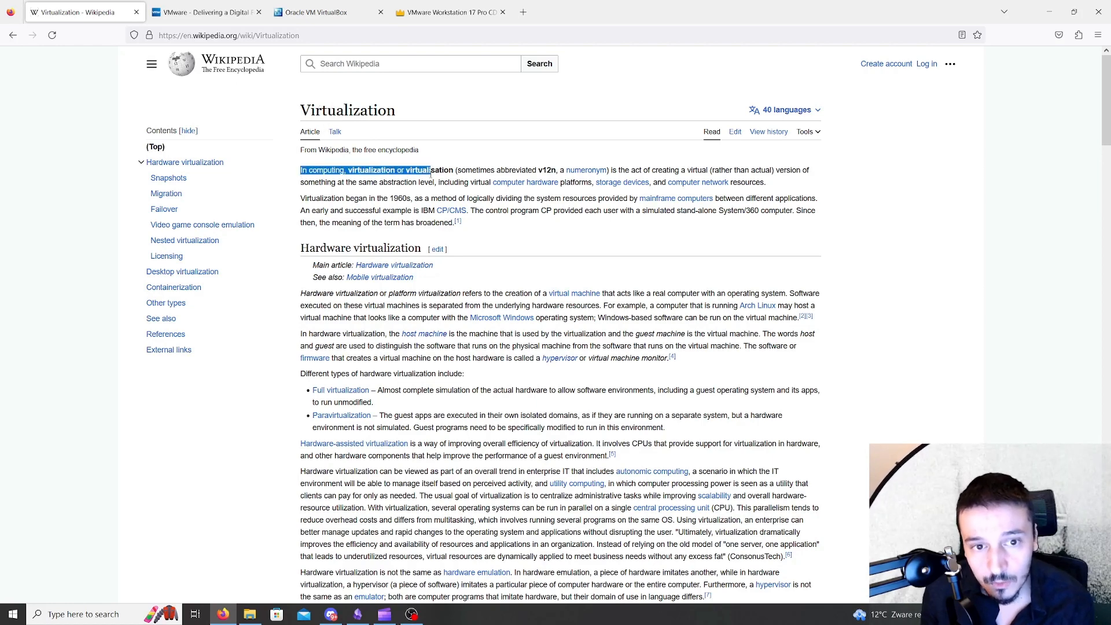
drag(610, 172, 706, 173)
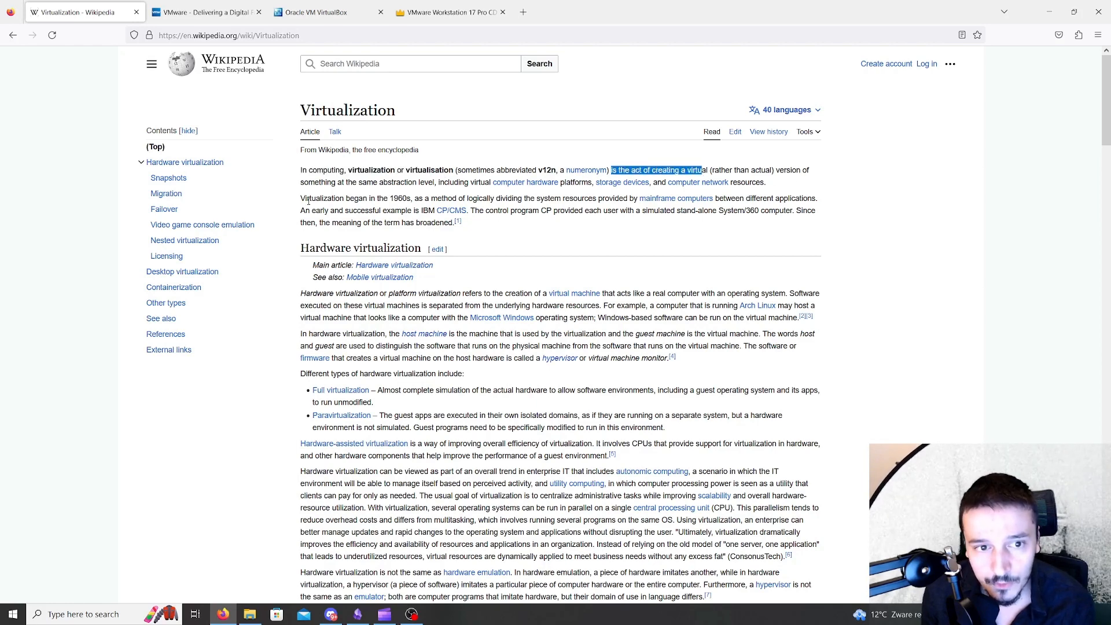
drag(315, 183, 656, 184)
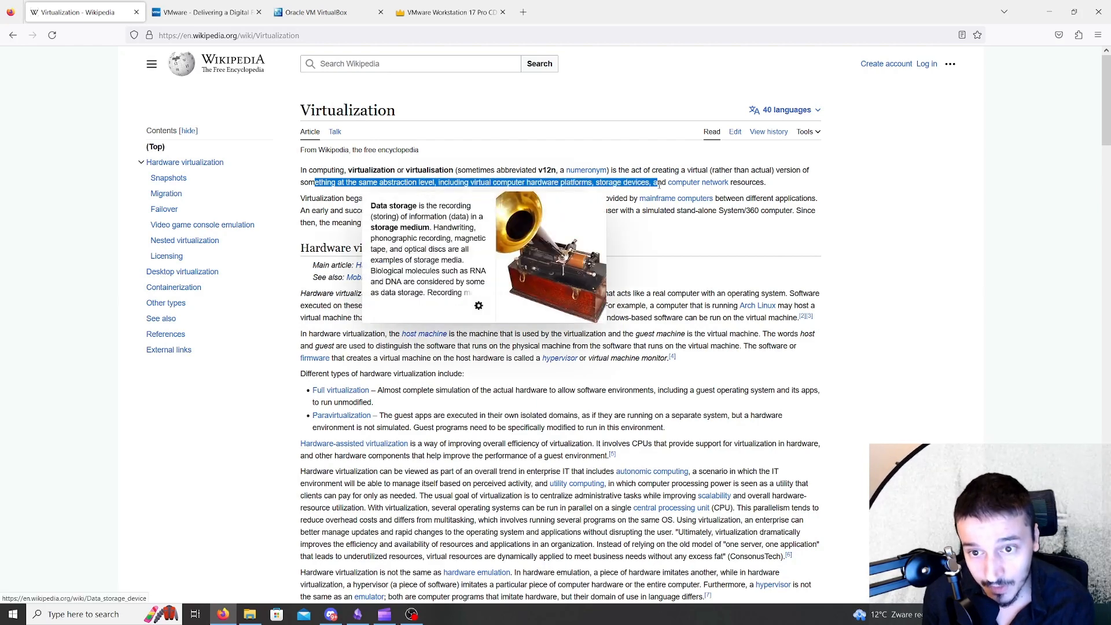
click(775, 187)
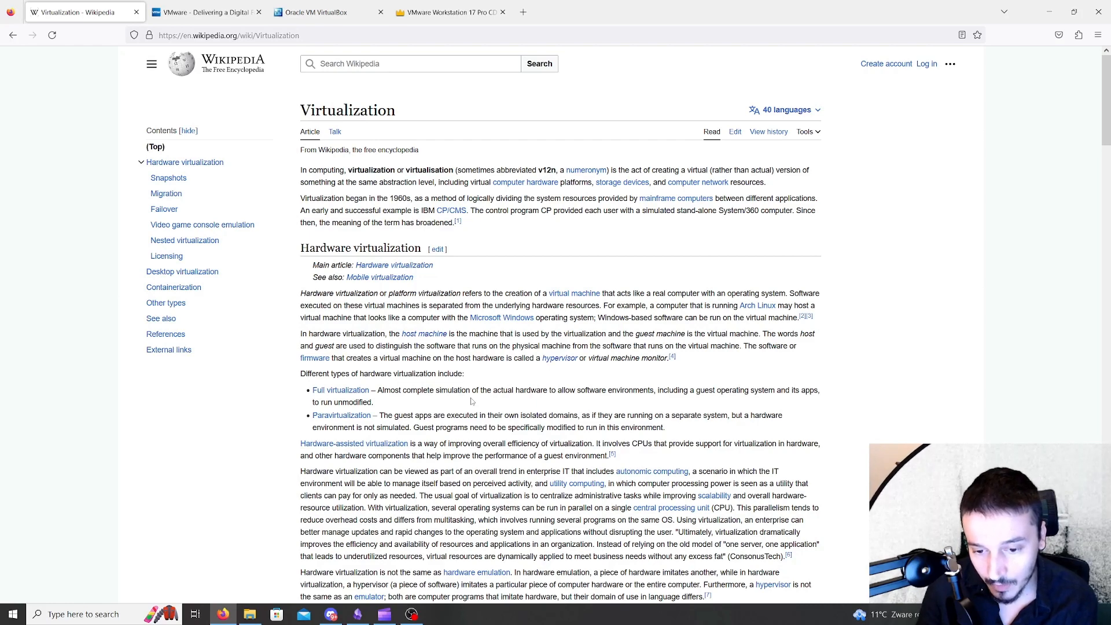
Show the product overview on the VMware website and highlight the Desktop Hypervisor category and its description.
key(ctrl+Tab)
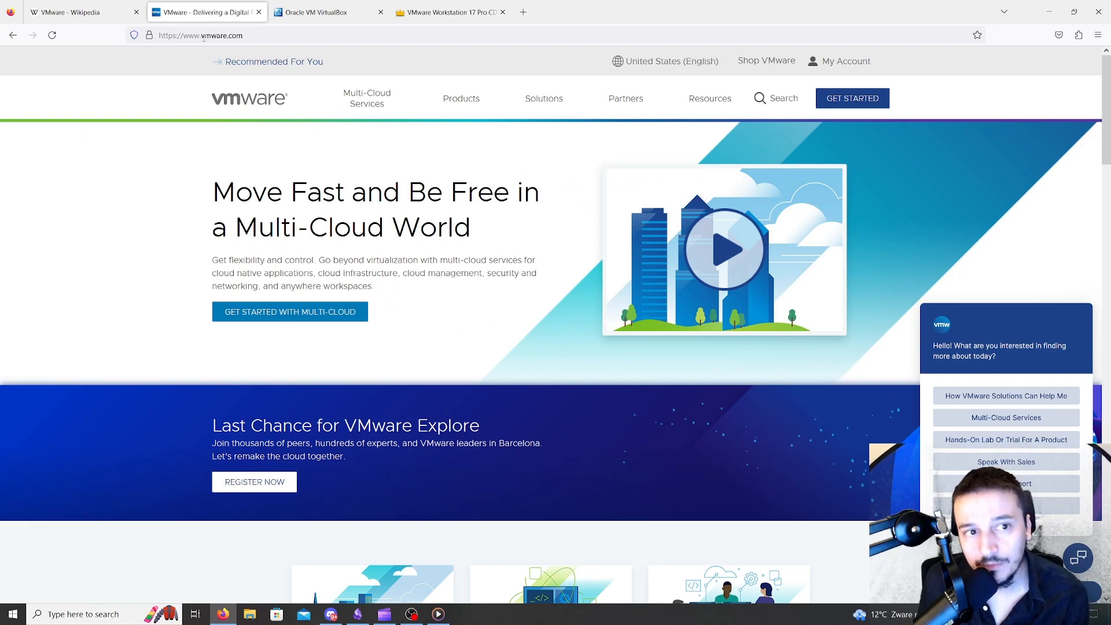
click(455, 100)
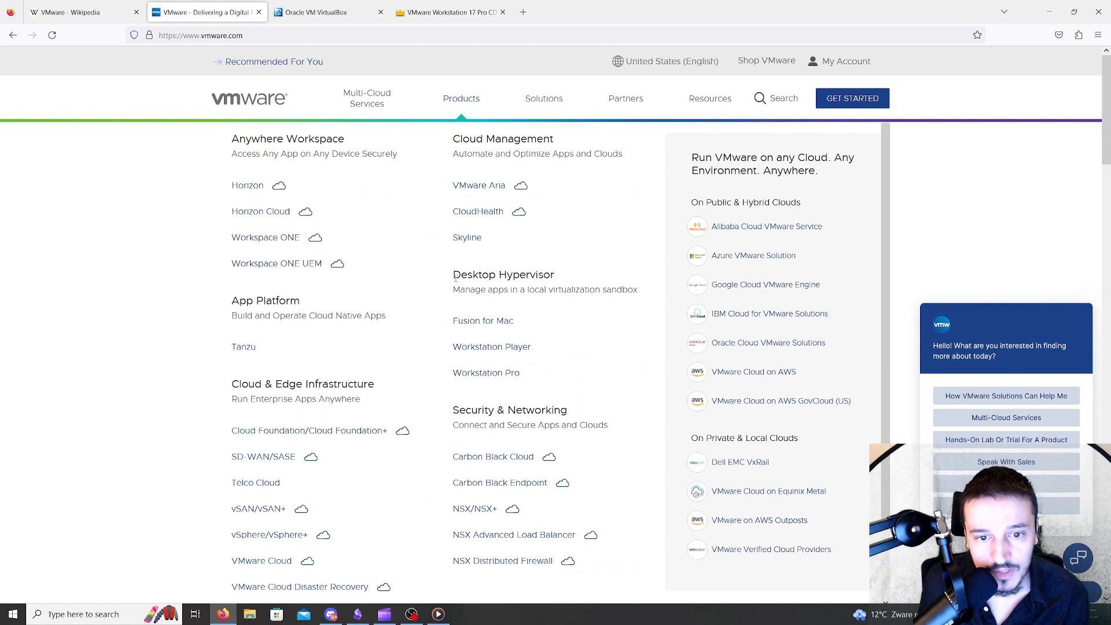
drag(452, 274, 553, 279)
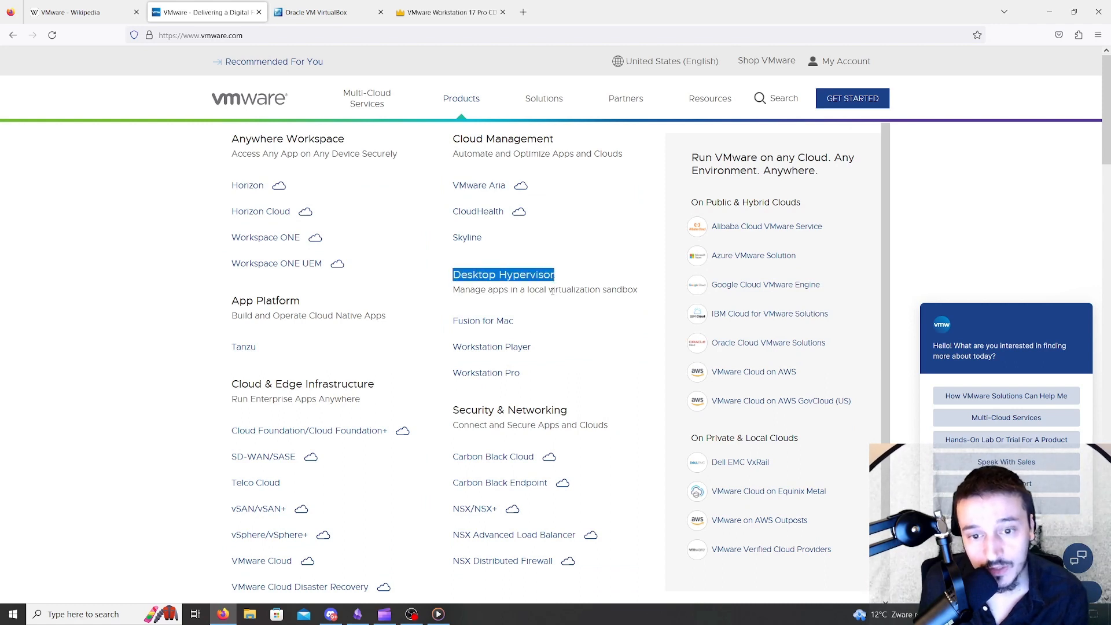
drag(456, 290, 639, 292)
scroll(561, 341, down, 1)
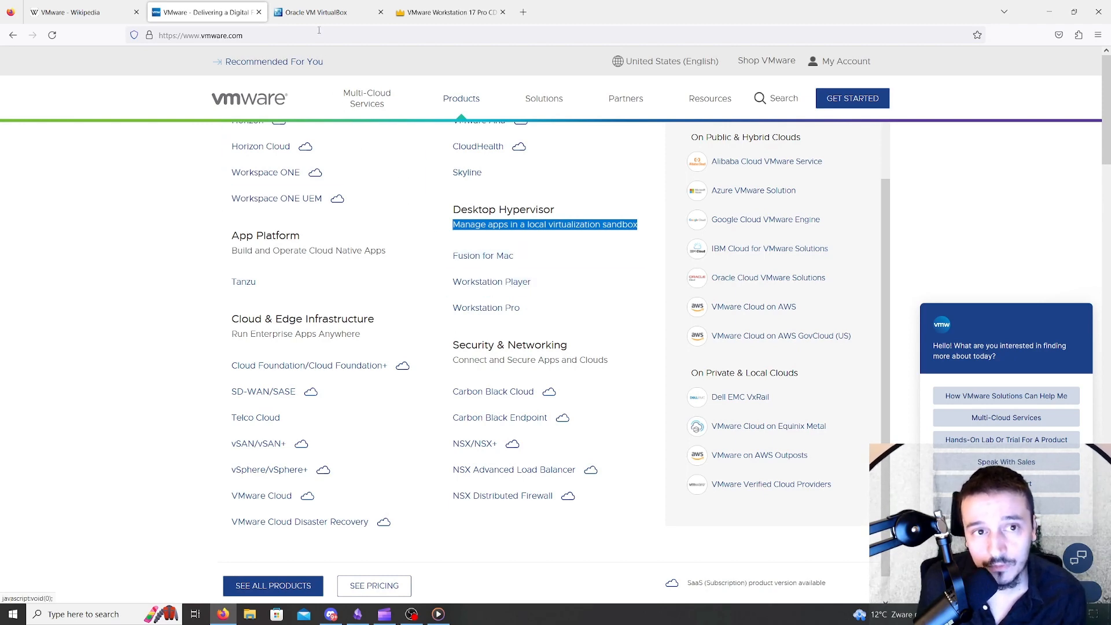
View the VirtualBox homepage, highlight its welcome heading, and return to the VMware website.
click(331, 13)
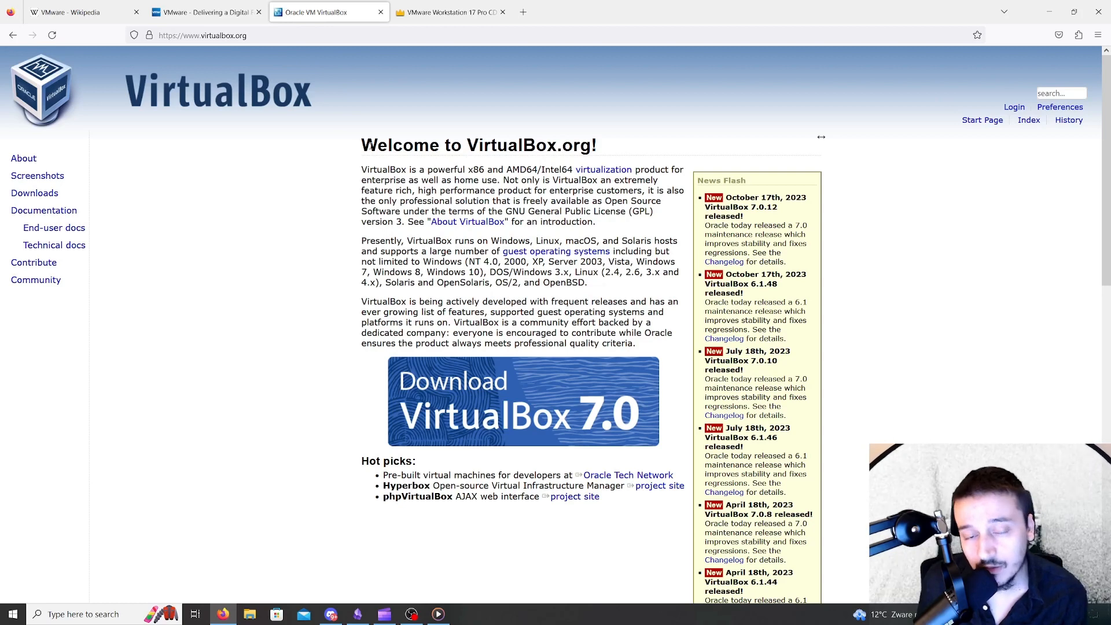
drag(362, 146, 590, 148)
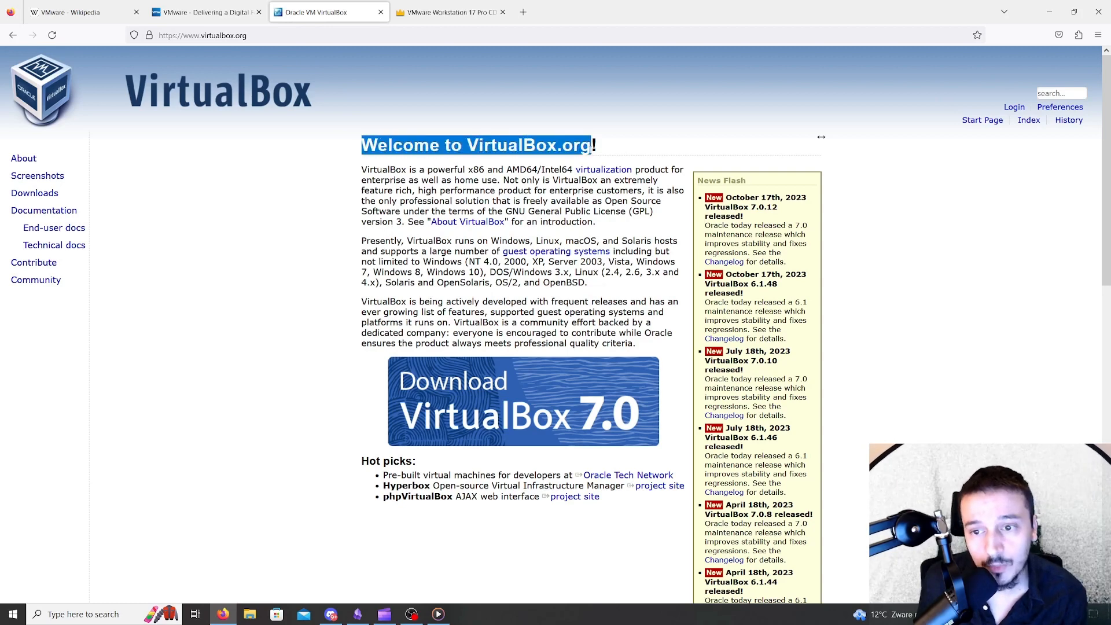
click(204, 13)
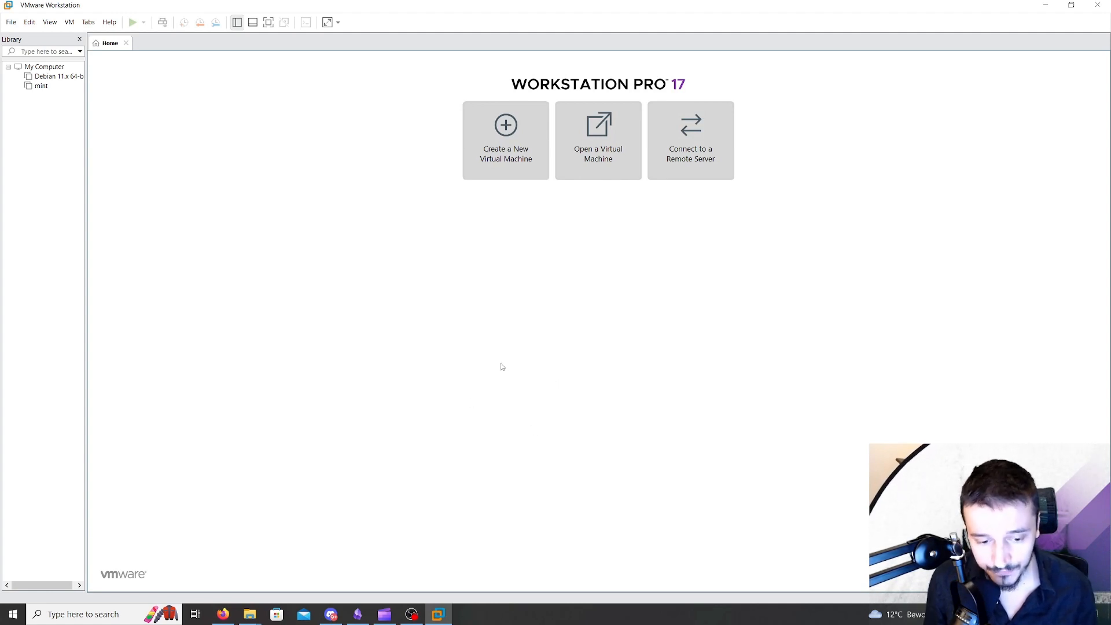
Switch to Firefox and look through the Debian-based and Ubuntu-based entries in Wikipedia's list of Linux distributions.
key(alt+Tab)
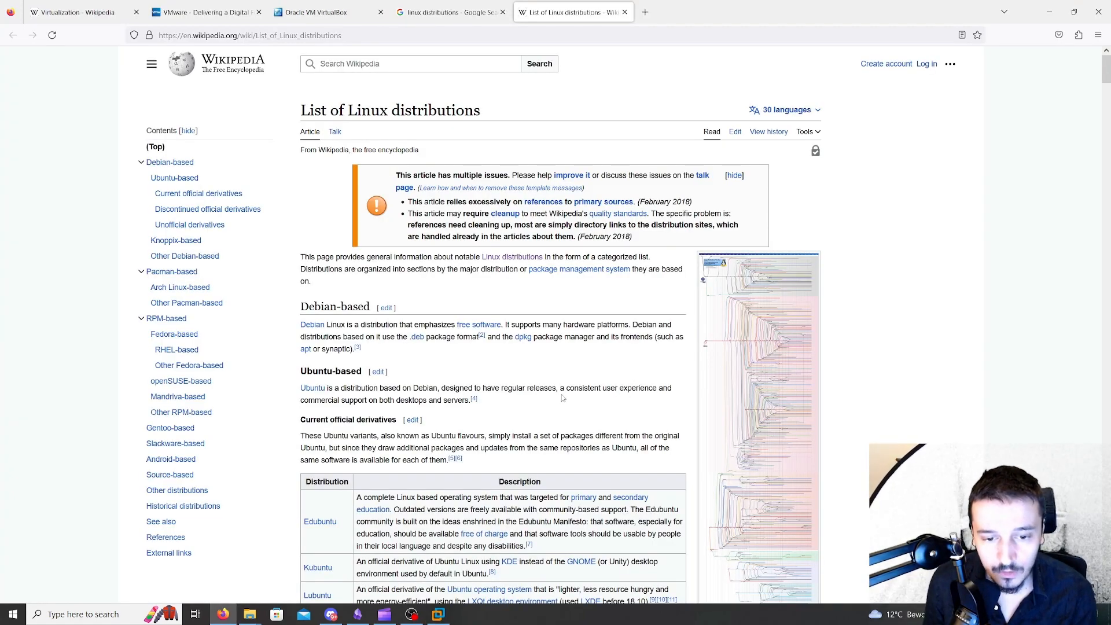
scroll(520, 414, down, 4)
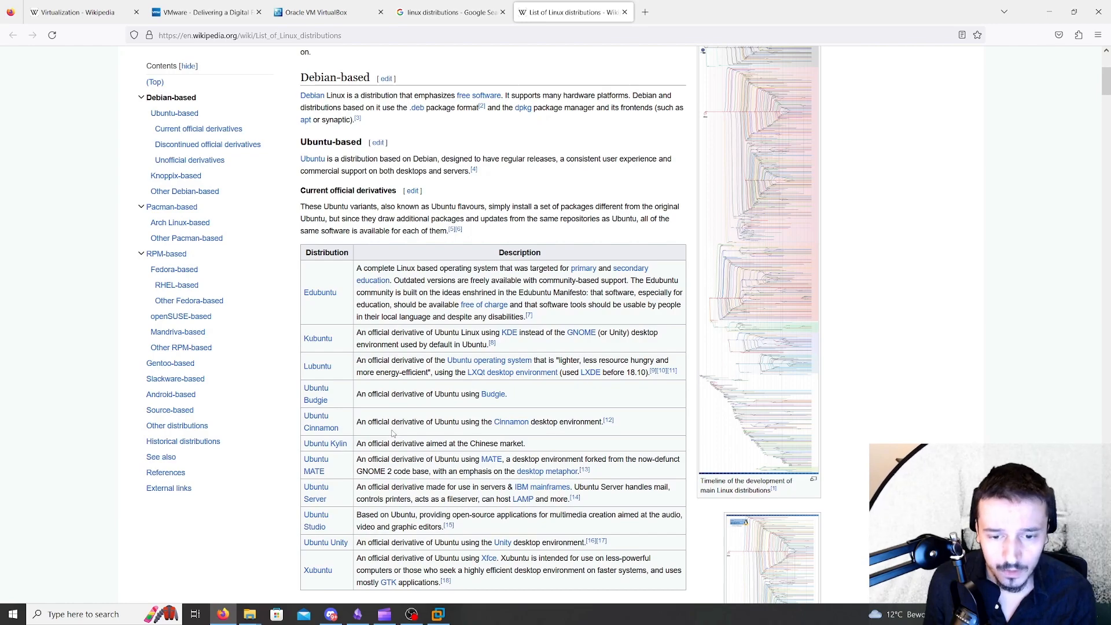
scroll(403, 431, down, 15)
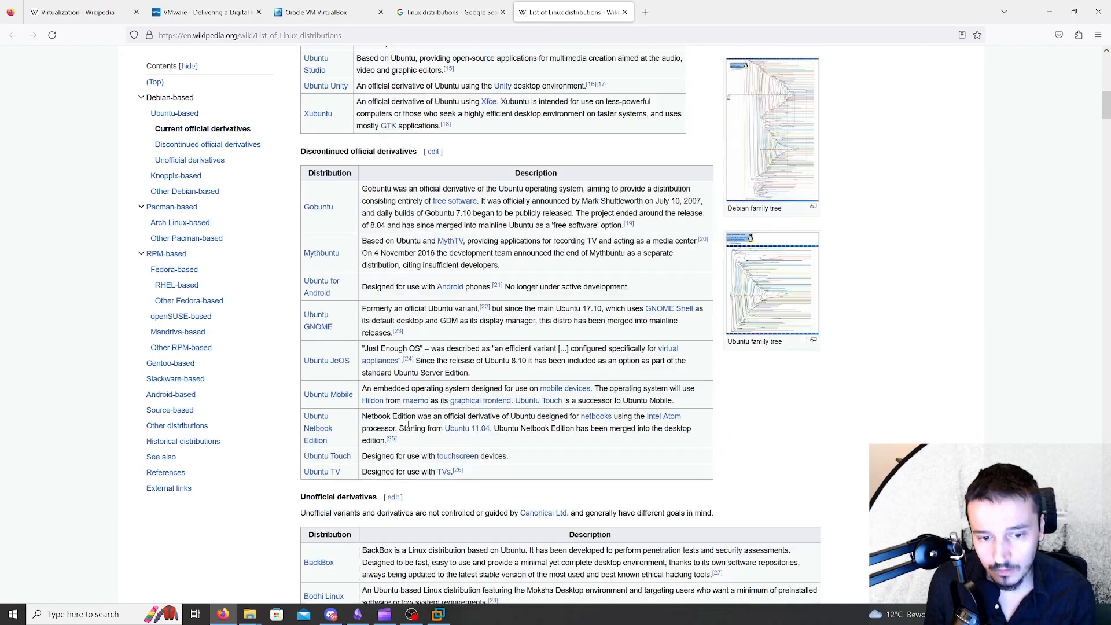
scroll(412, 423, up, 20)
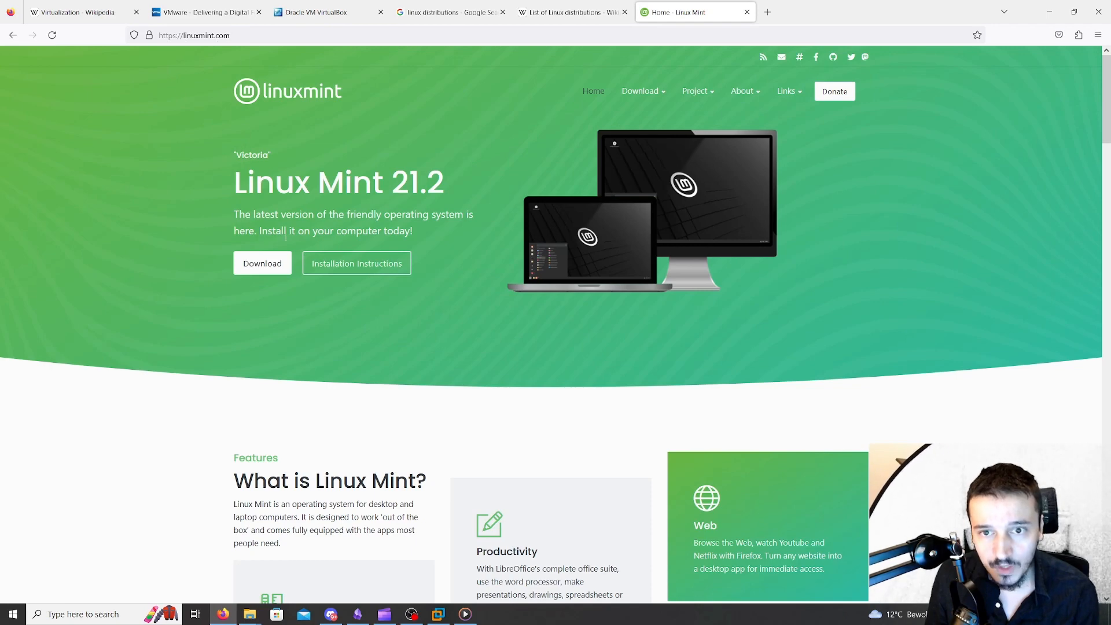
Open the Linux Mint 21.2 download page and look over the Cinnamon and MATE editions.
click(258, 268)
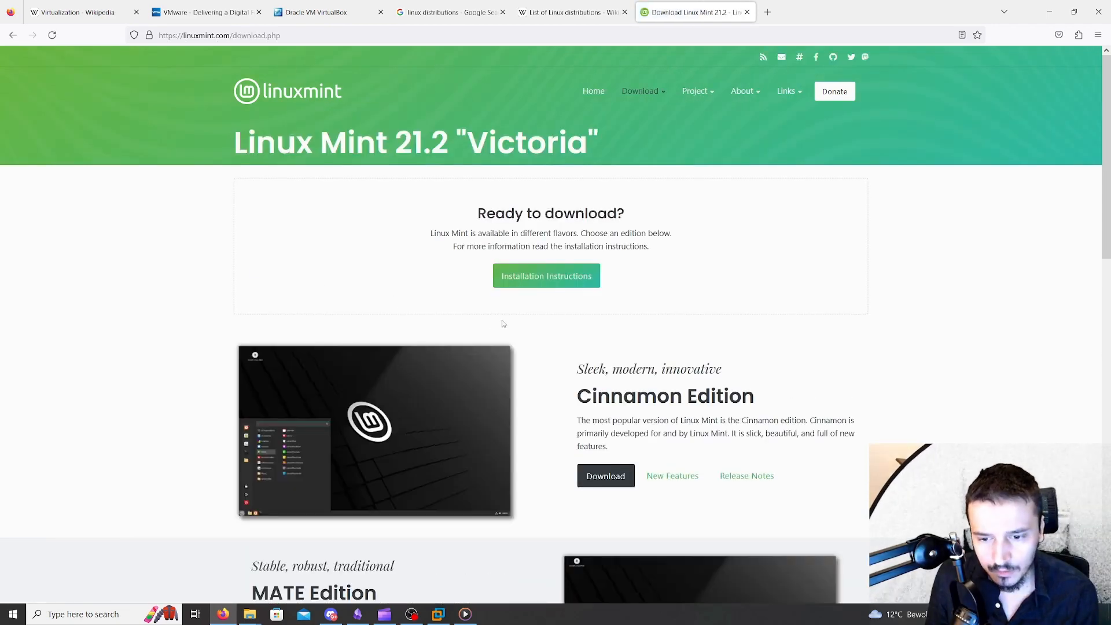
scroll(636, 300, down, 2)
drag(578, 283, 741, 283)
scroll(562, 343, down, 2)
scroll(562, 344, down, 1)
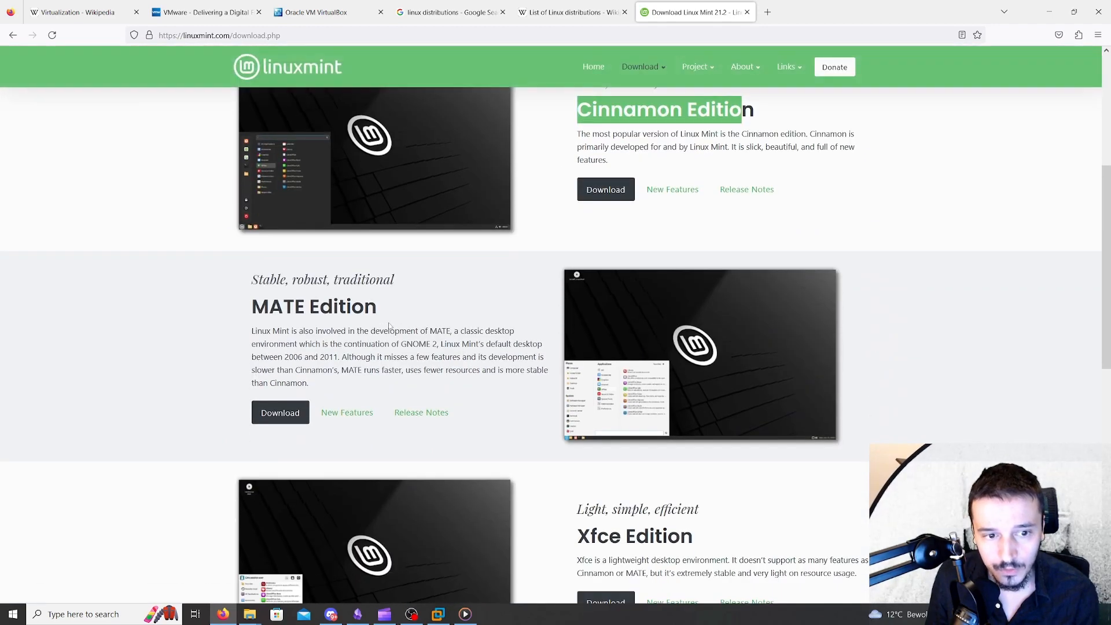
scroll(630, 280, up, 2)
click(605, 199)
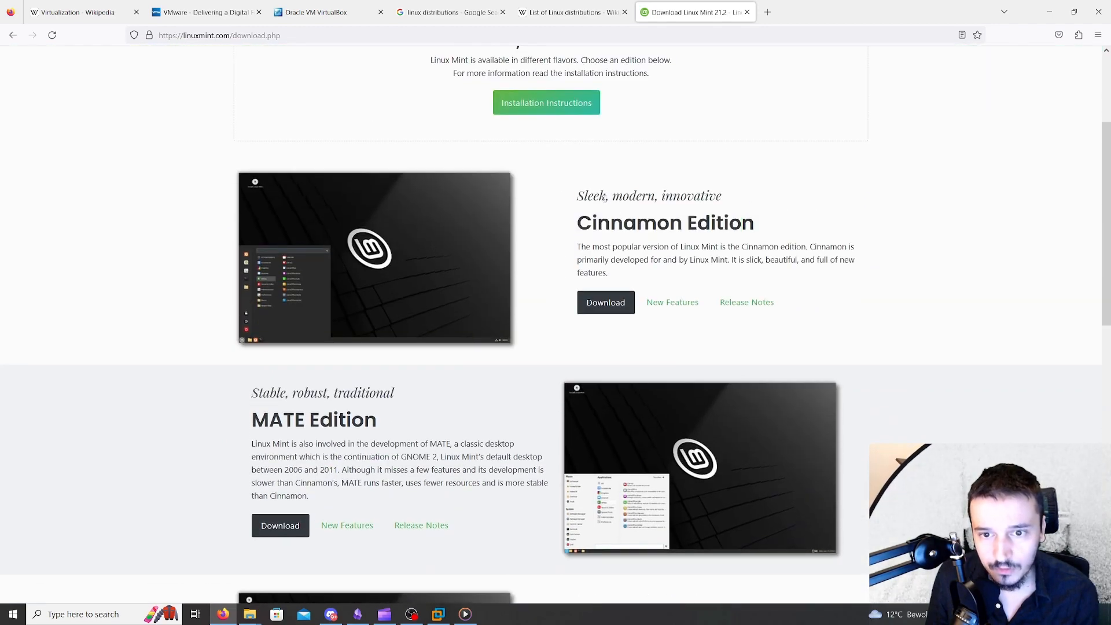
Compare the taglines of the Cinnamon, MATE and Xfce editions of Linux Mint.
drag(584, 196, 712, 200)
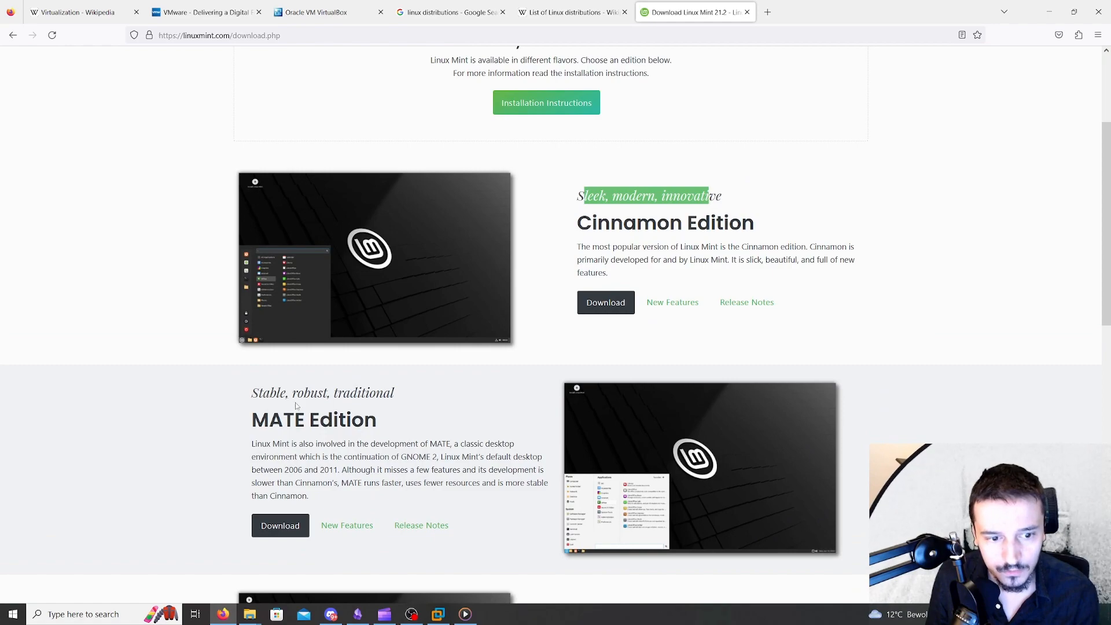
drag(286, 394, 381, 395)
scroll(382, 395, down, 8)
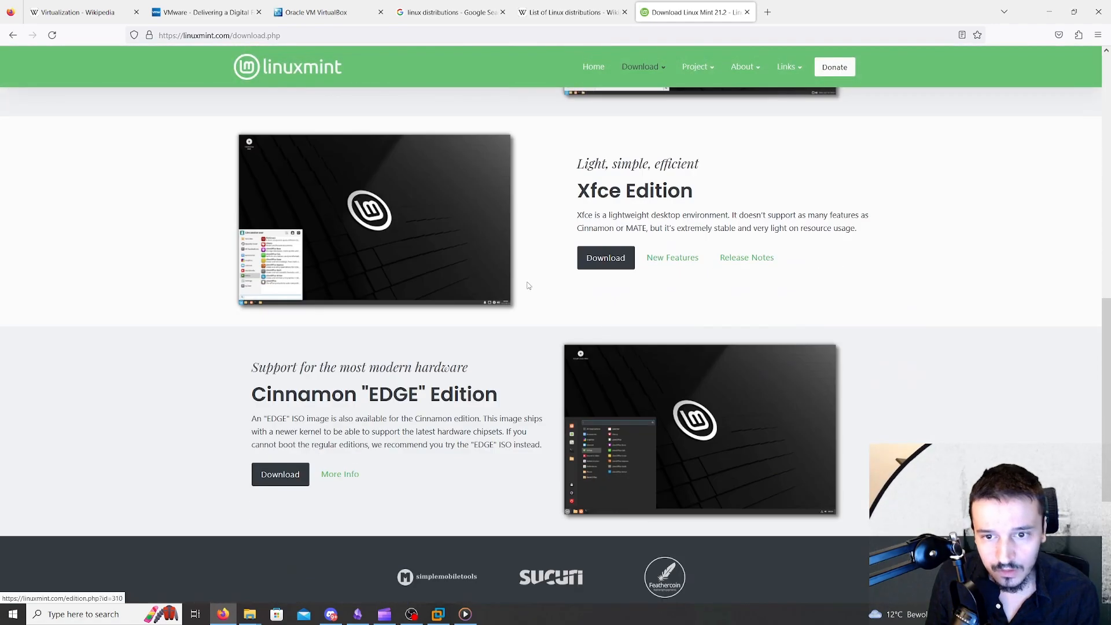
drag(579, 163, 702, 173)
scroll(683, 281, up, 3)
drag(590, 363, 680, 366)
scroll(680, 365, up, 1)
scroll(680, 366, up, 8)
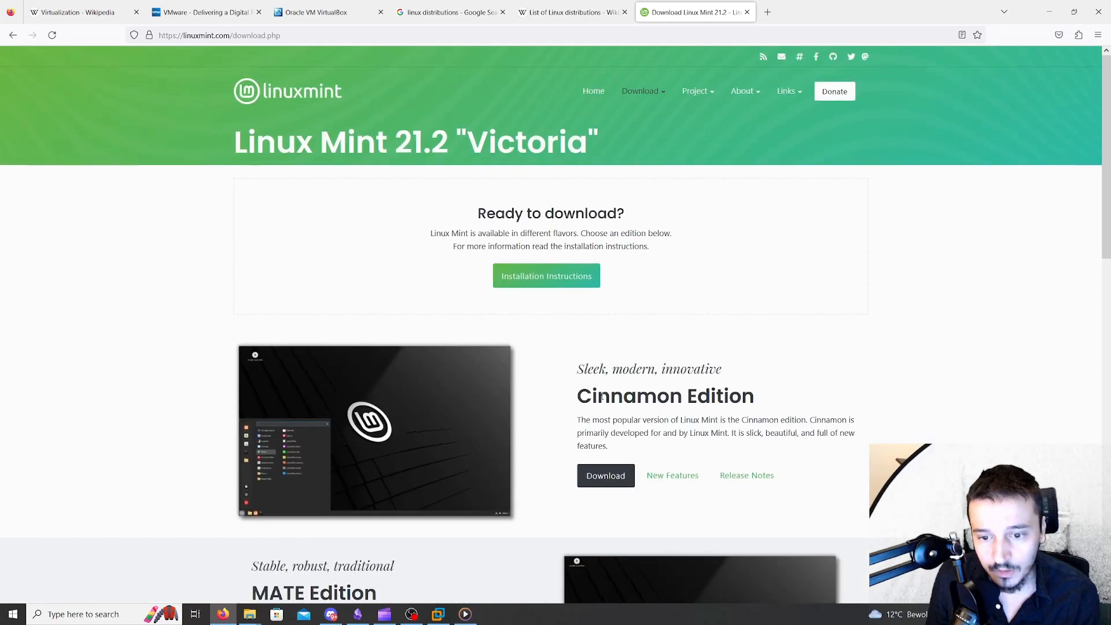
Choose the Cinnamon Edition and open its download page.
drag(597, 396, 710, 397)
click(670, 442)
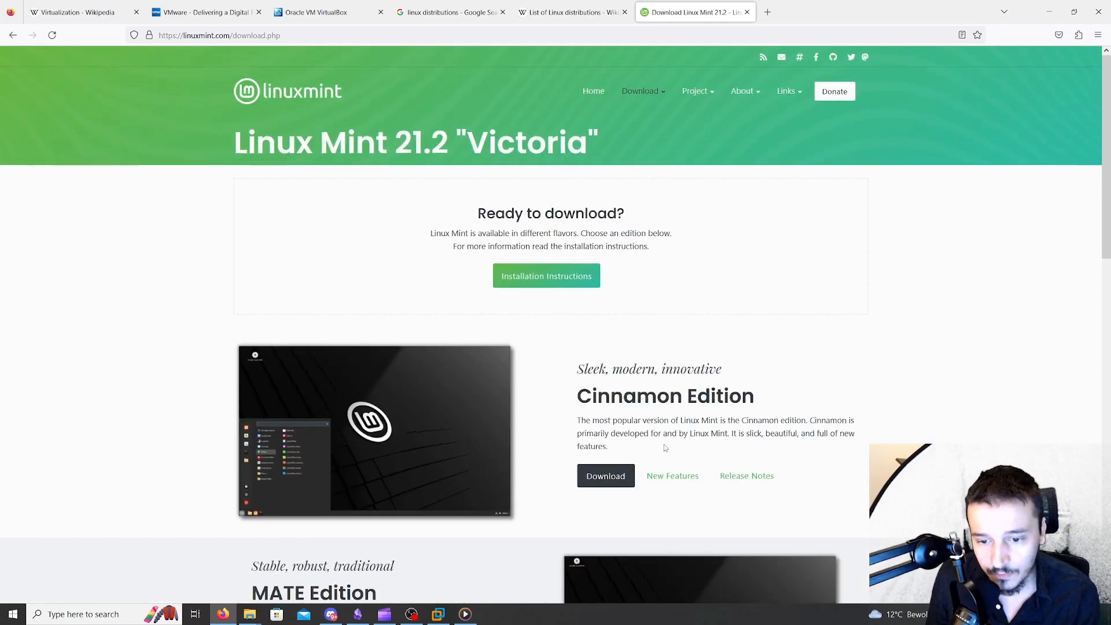
click(605, 480)
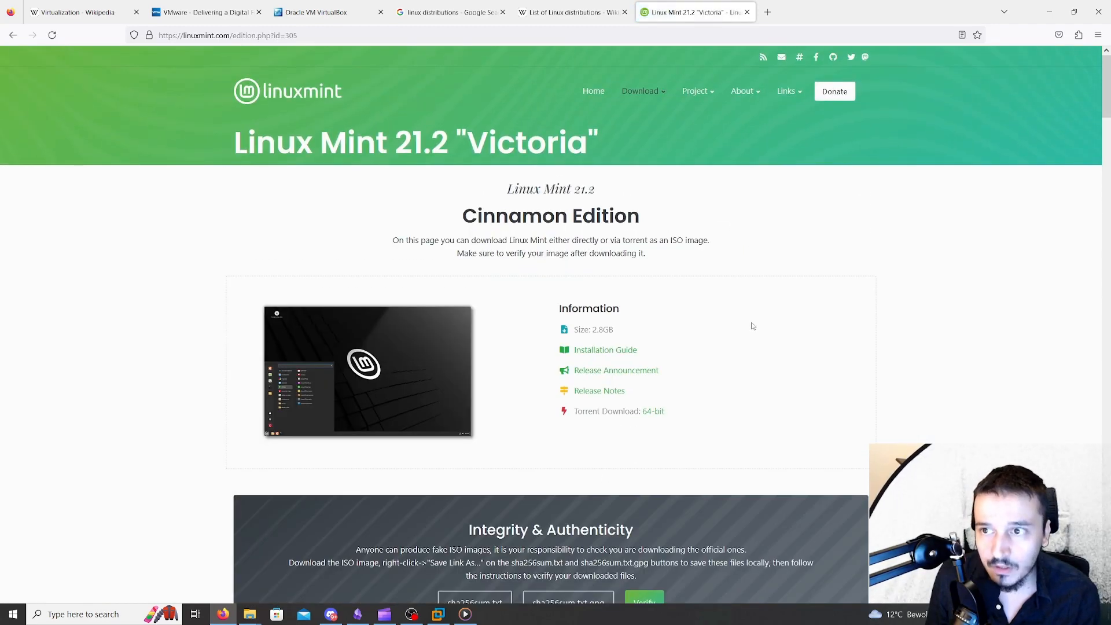
Look through the Cinnamon Edition's download mirrors by country, from World down to the Netherlands and Poland.
scroll(701, 343, down, 8)
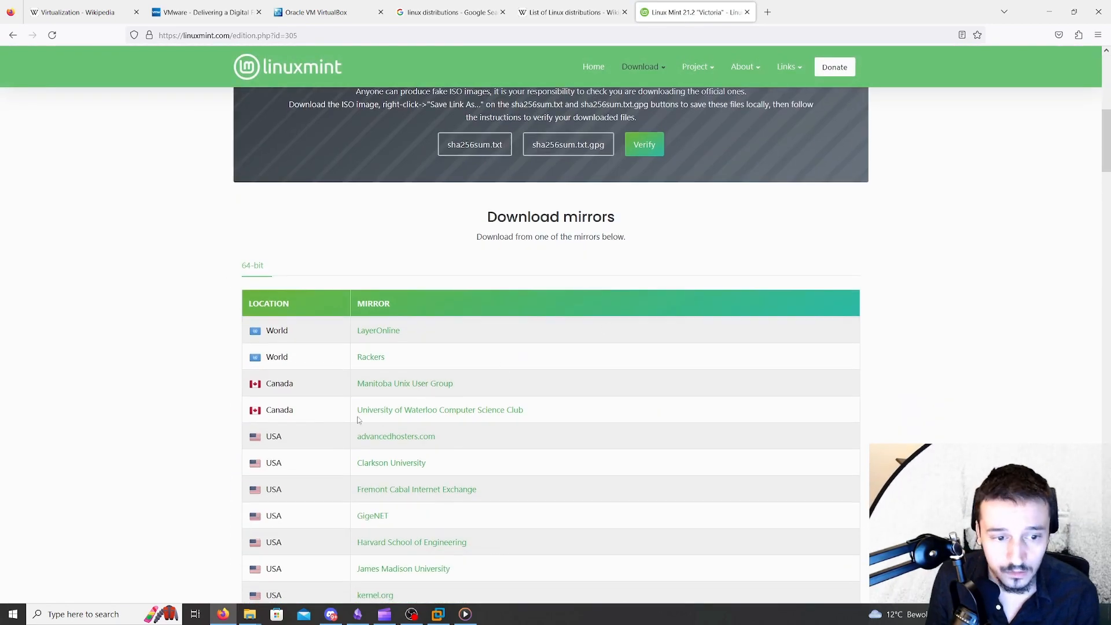
scroll(311, 424, down, 5)
scroll(302, 352, down, 10)
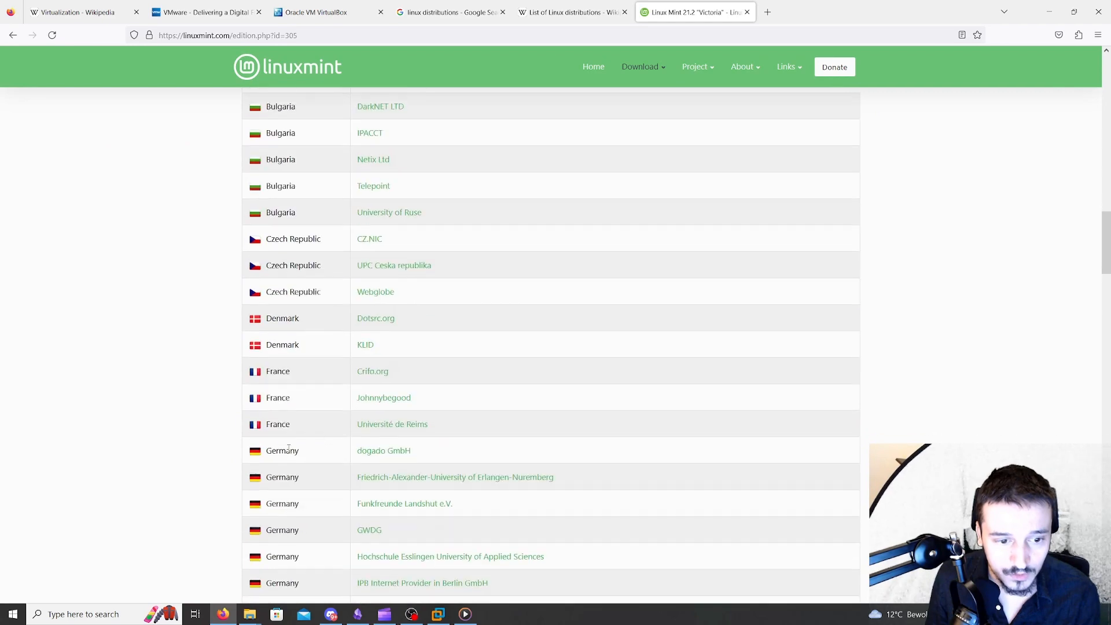
scroll(313, 428, down, 9)
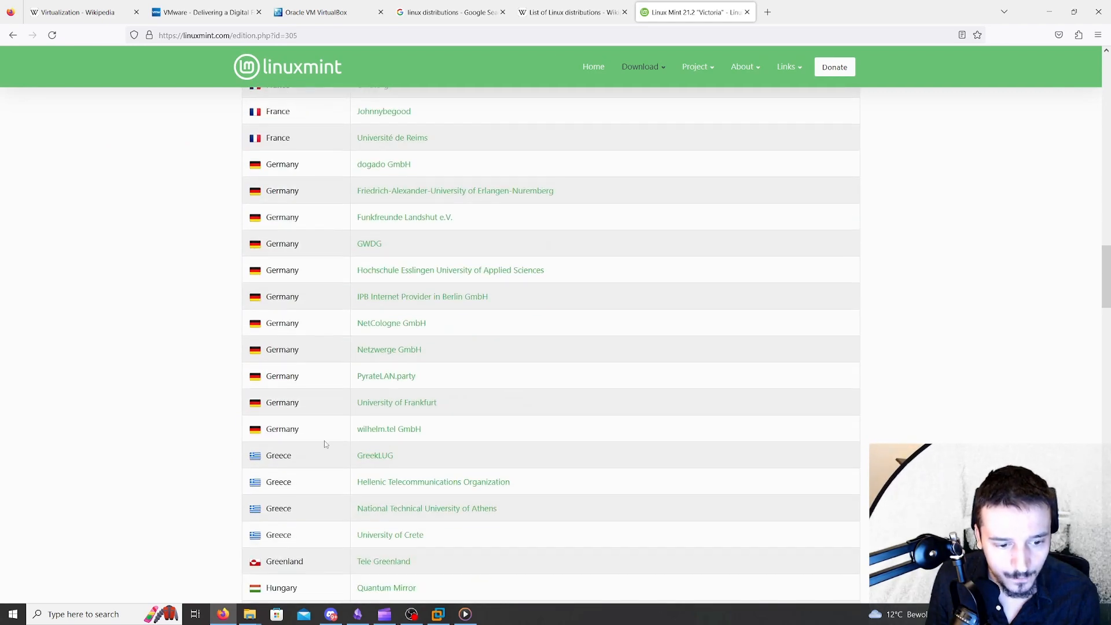
scroll(349, 441, down, 2)
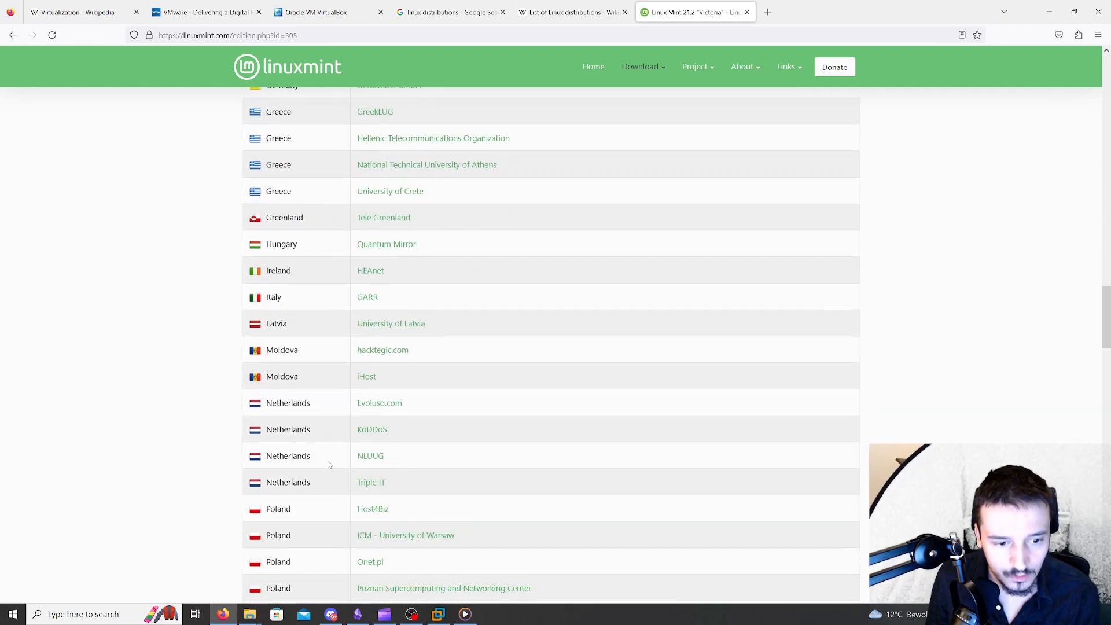
scroll(335, 449, down, 1)
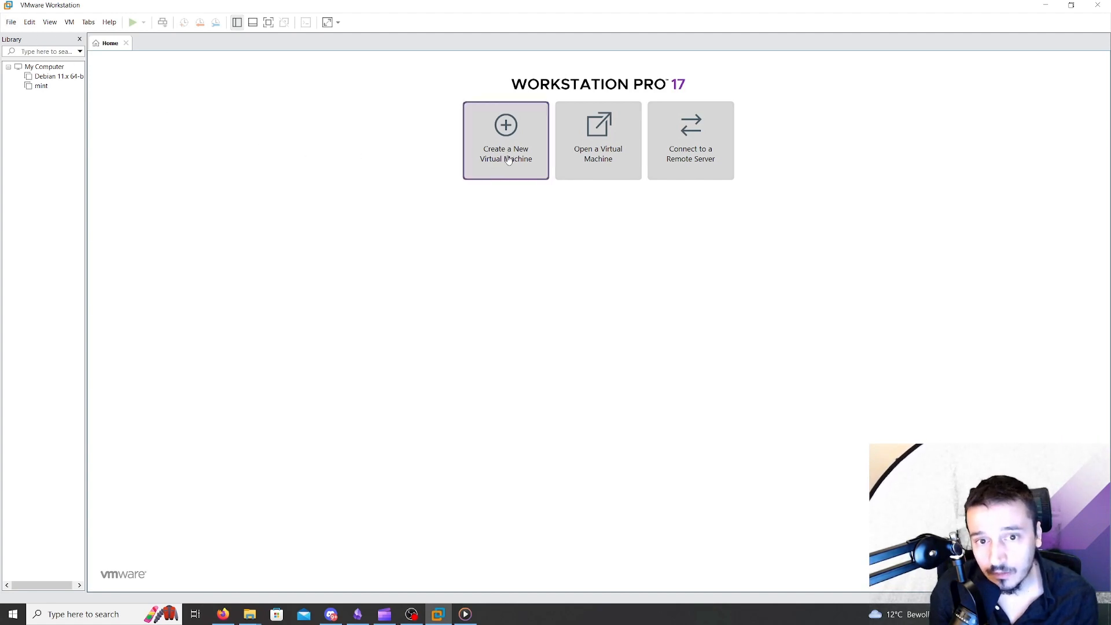
Start a new virtual machine in VMware Workstation and choose the Custom (advanced) configuration.
click(10, 24)
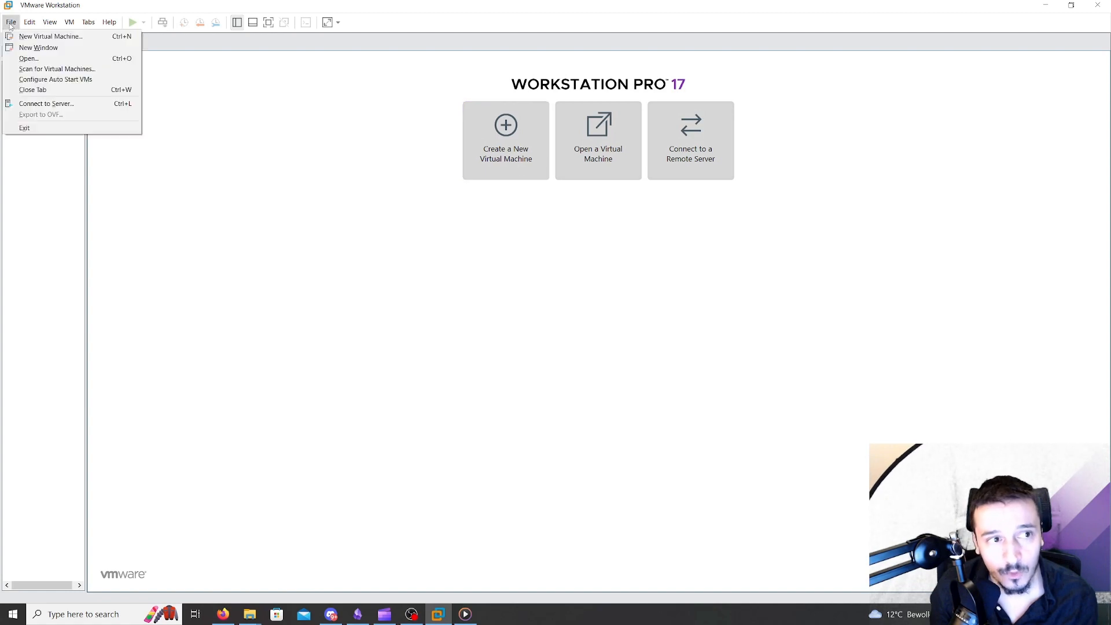
click(46, 36)
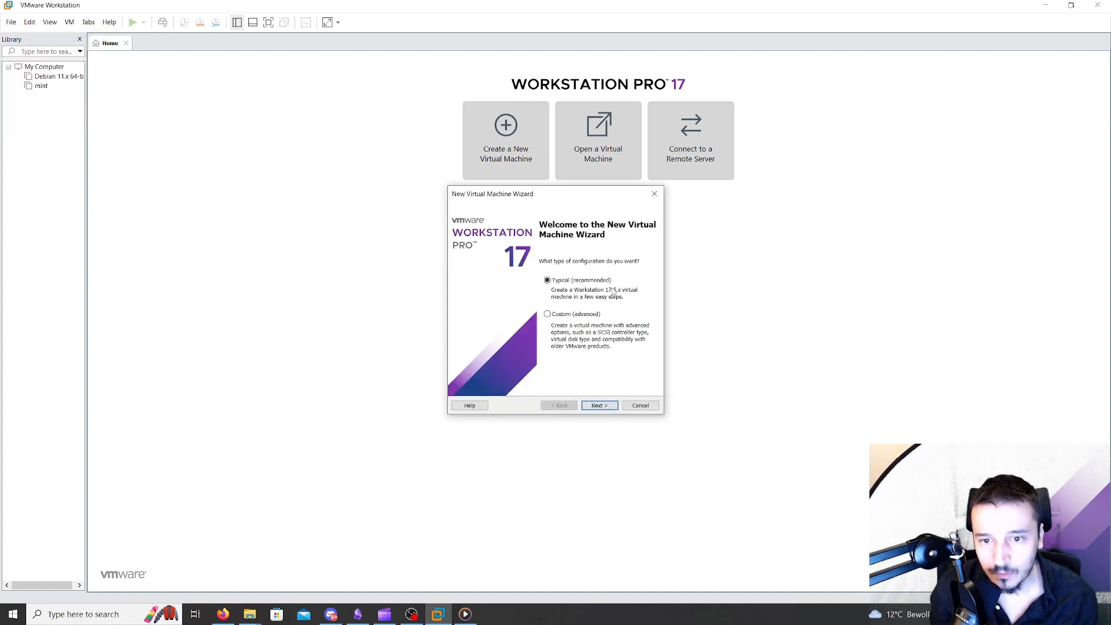
click(547, 315)
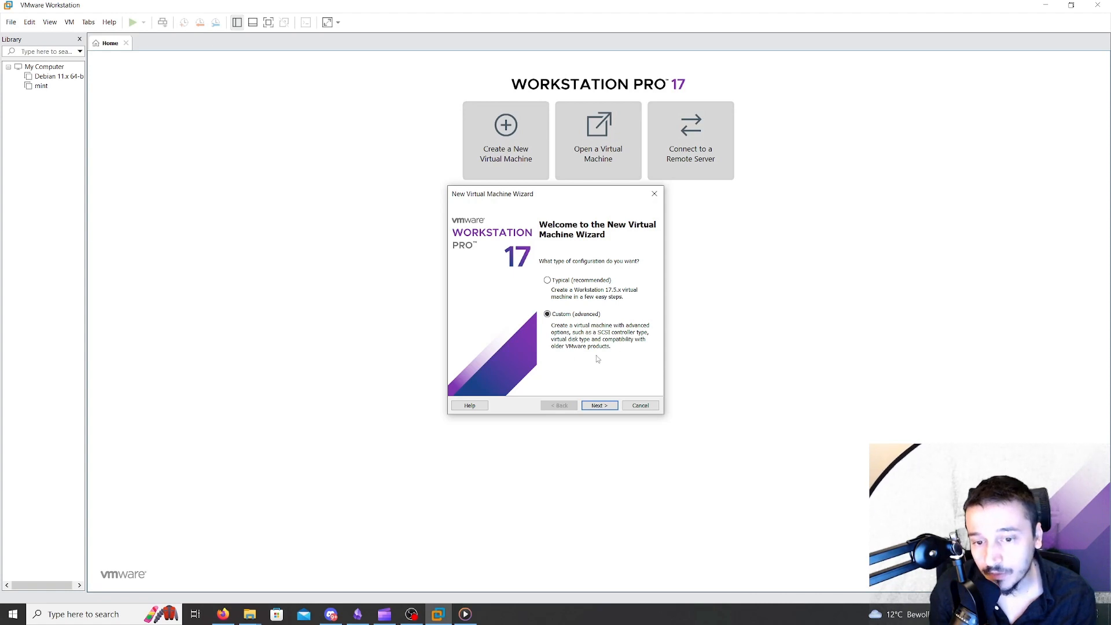
Switch to Firefox and read the Genymotion article on fixing disabled virtualization, including its Windows 10 and Windows 11 guides, then return to VMware Workstation.
click(223, 613)
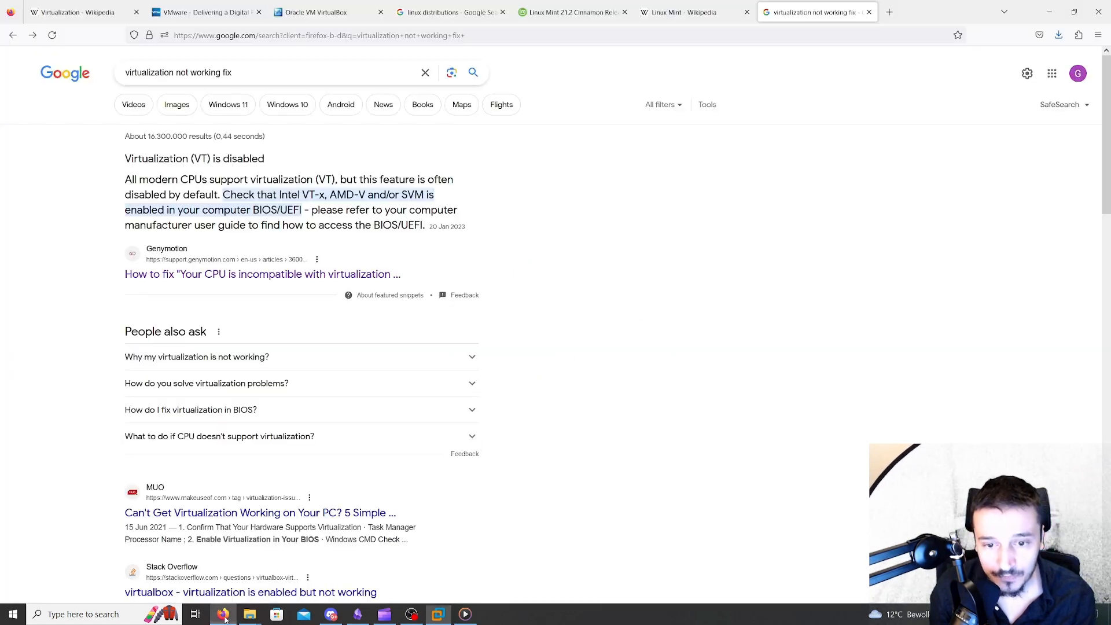
drag(169, 75, 238, 76)
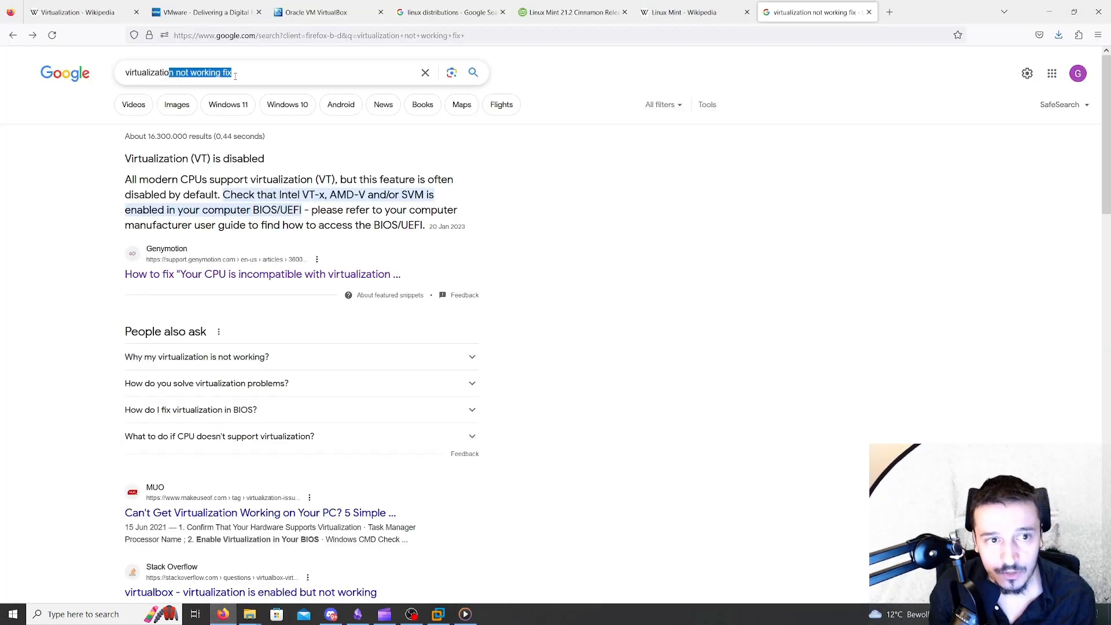
click(84, 276)
click(204, 276)
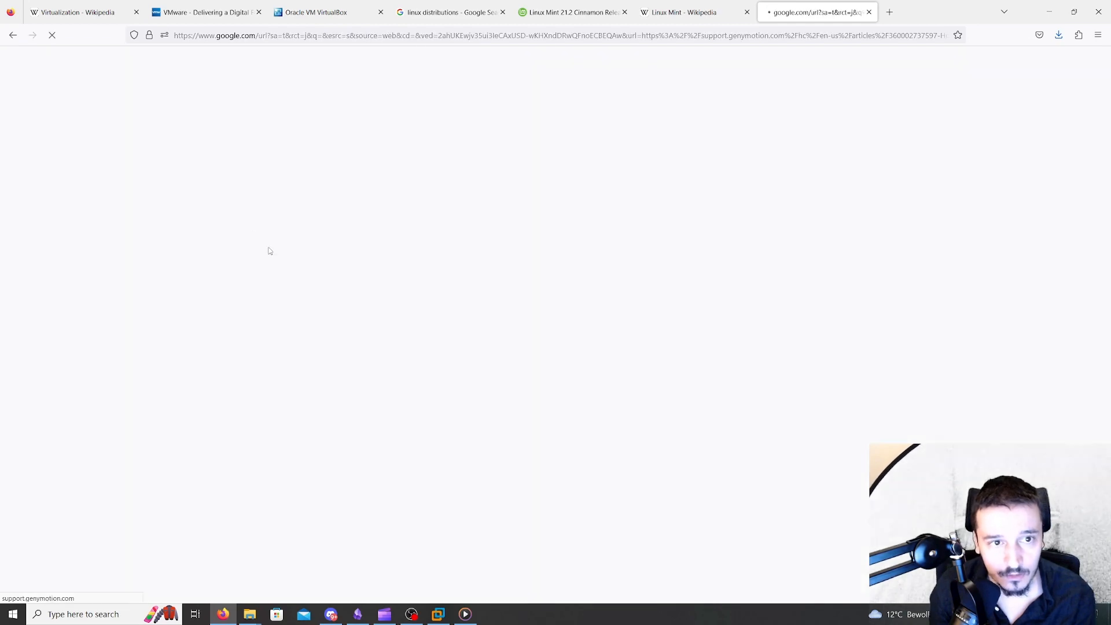
drag(255, 159, 580, 160)
drag(286, 191, 568, 191)
click(580, 191)
scroll(466, 313, down, 8)
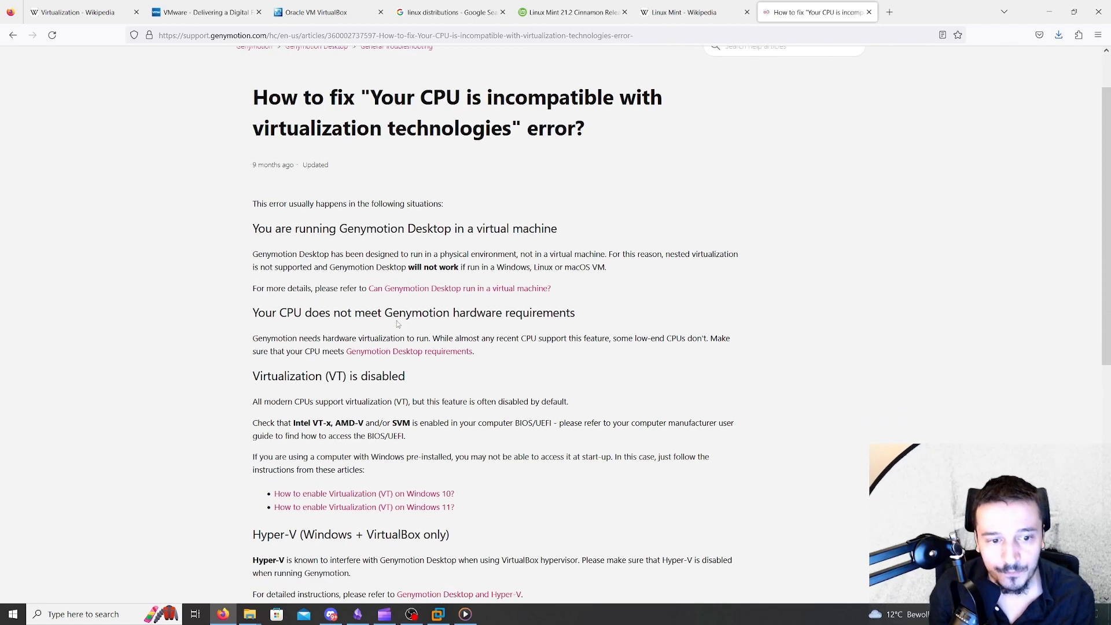
scroll(465, 313, up, 5)
scroll(466, 313, up, 3)
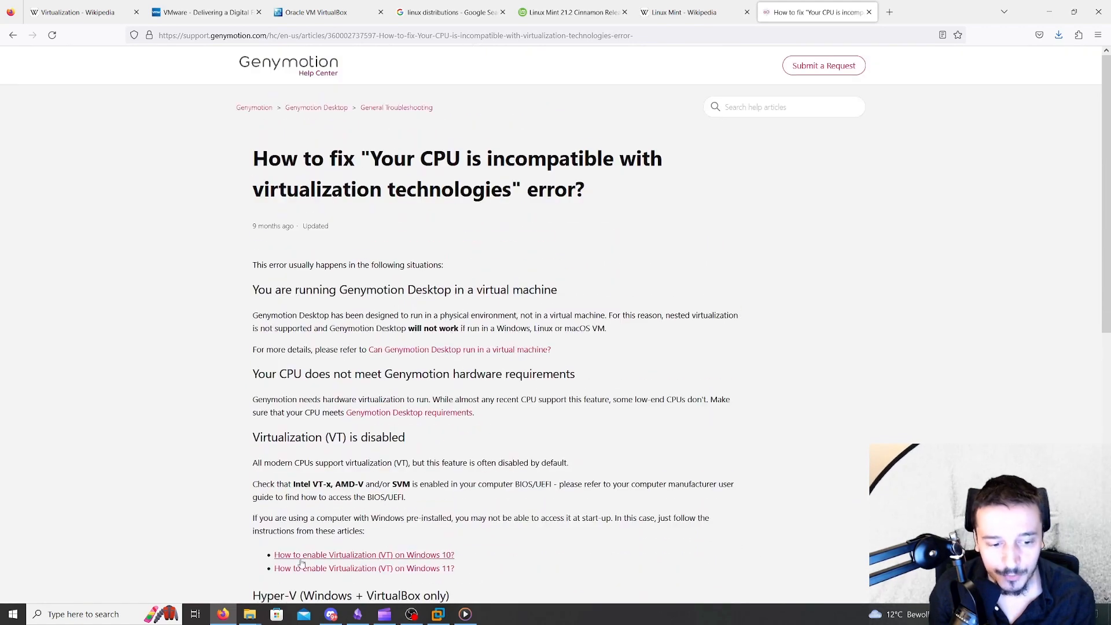
click(224, 614)
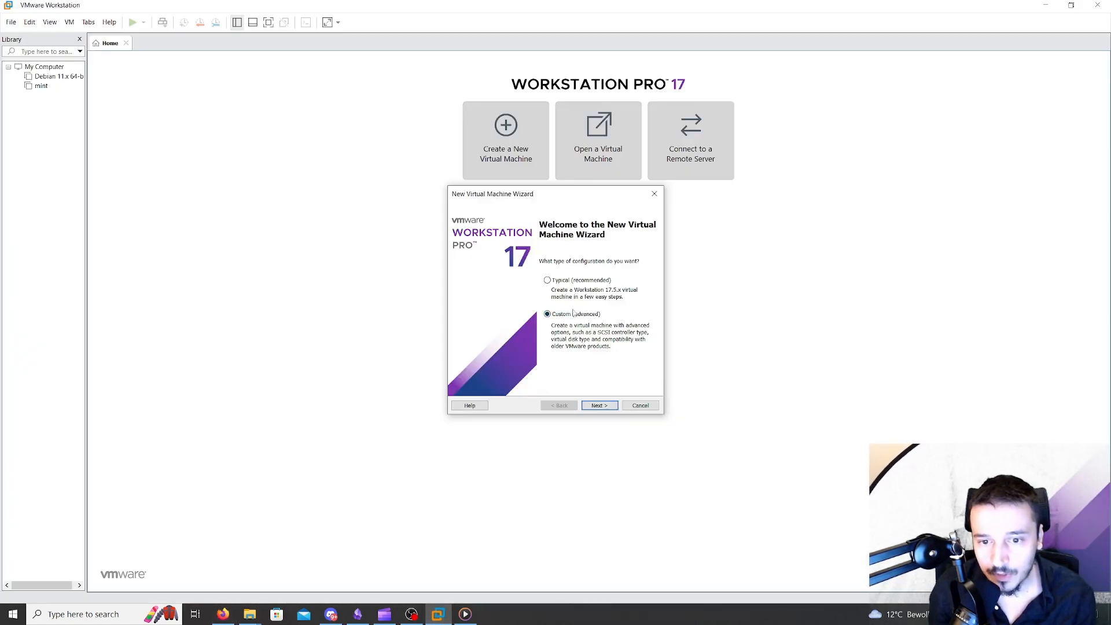
Keep Workstation 17.5.x as the hardware compatibility and the "I will install the operating system later" option.
click(599, 407)
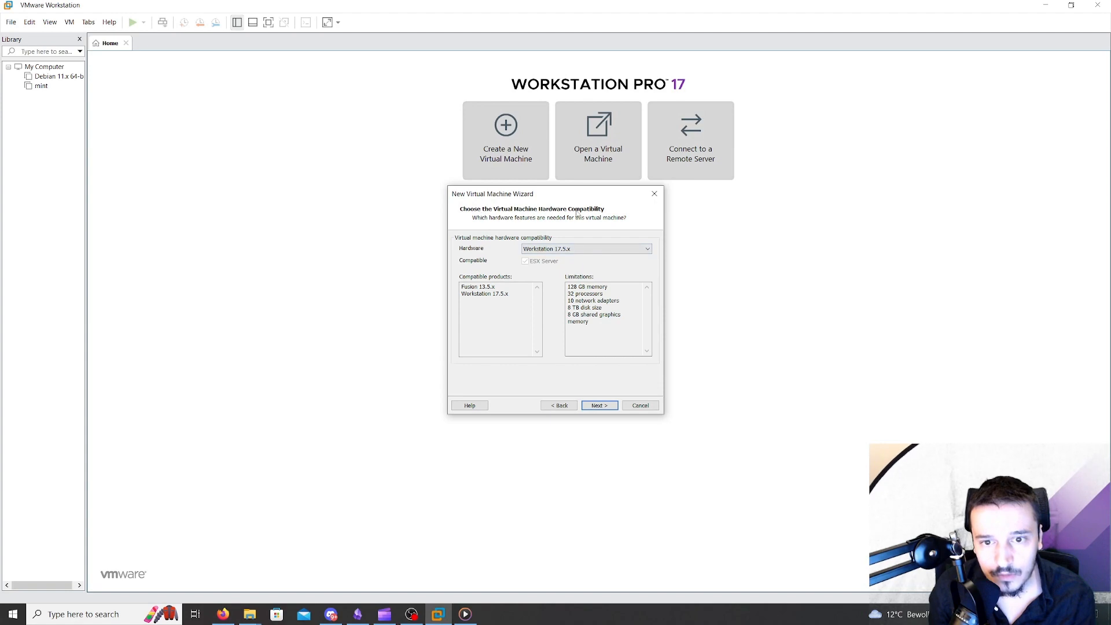
click(599, 407)
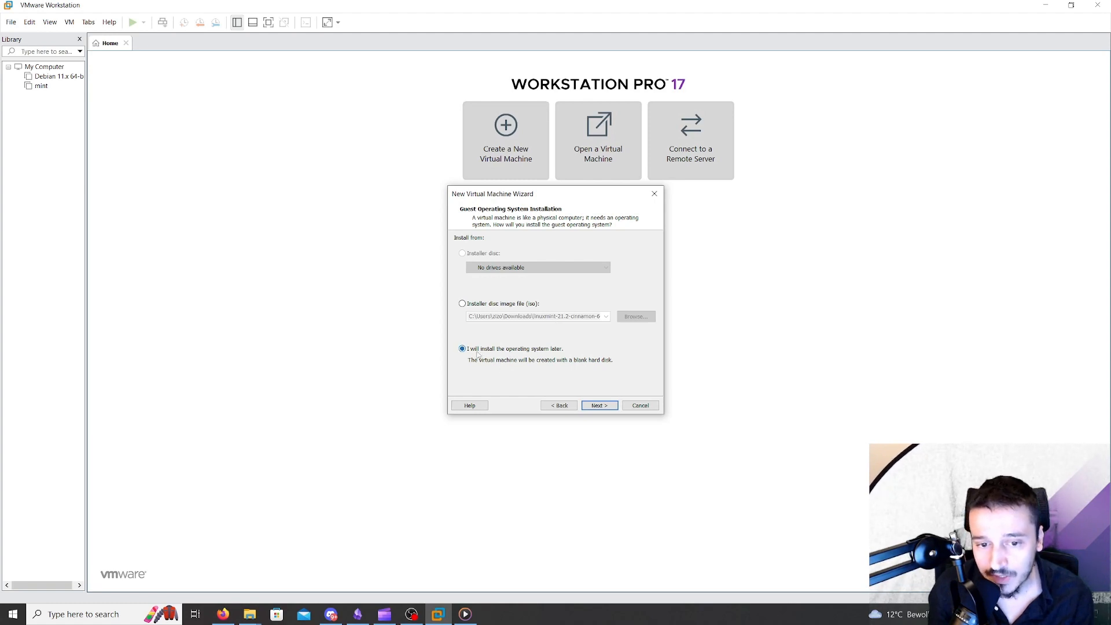
click(591, 402)
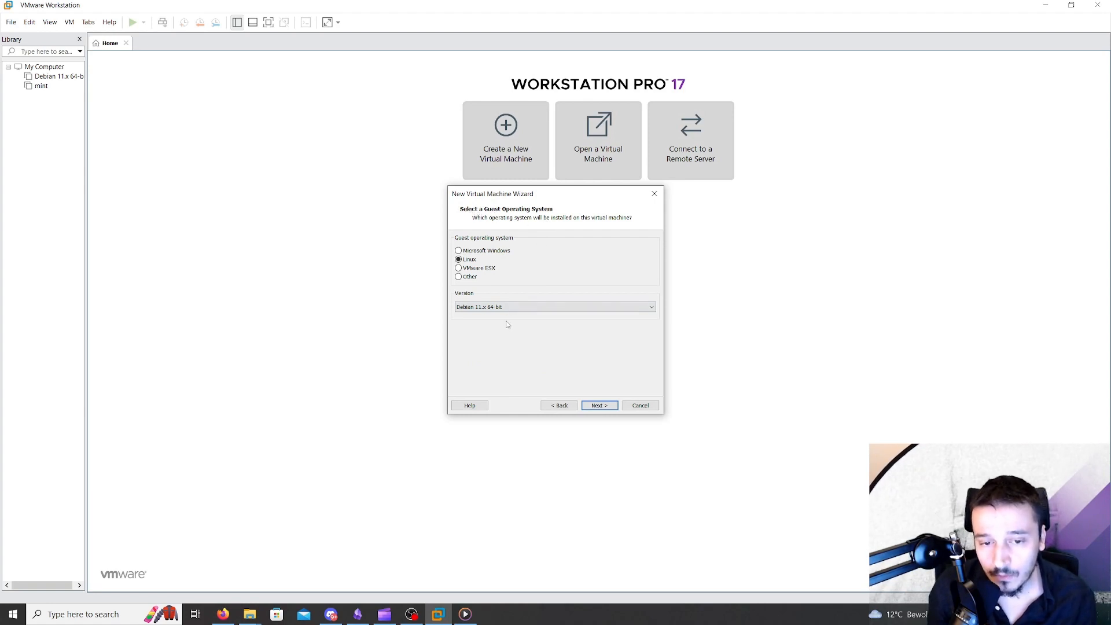
Choose Debian 11.x 64-bit as the Linux guest operating system version.
click(492, 308)
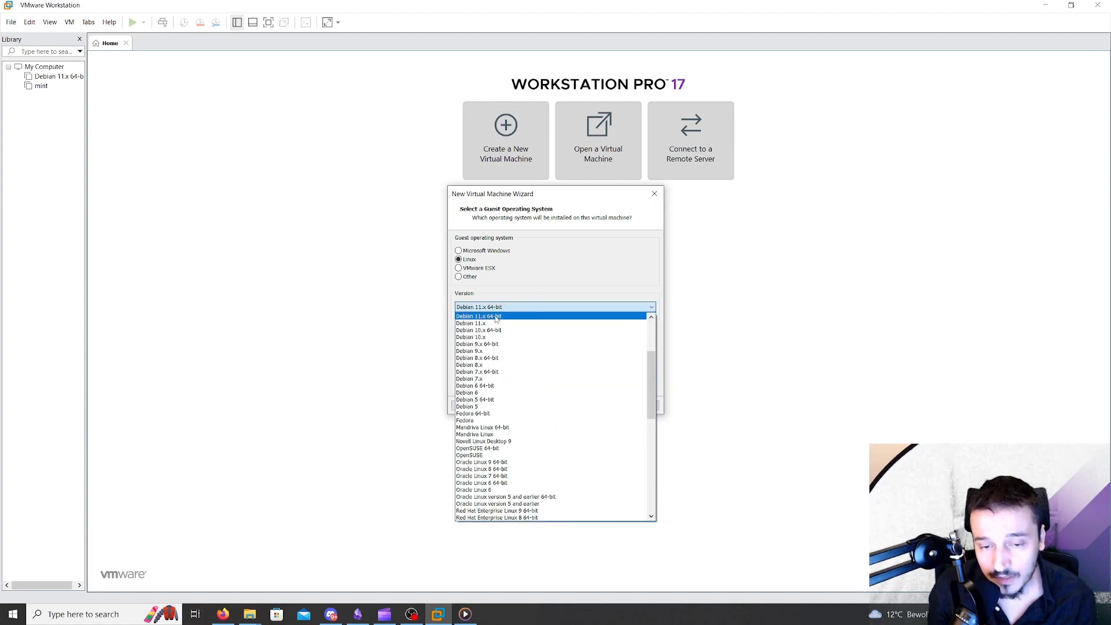
click(498, 318)
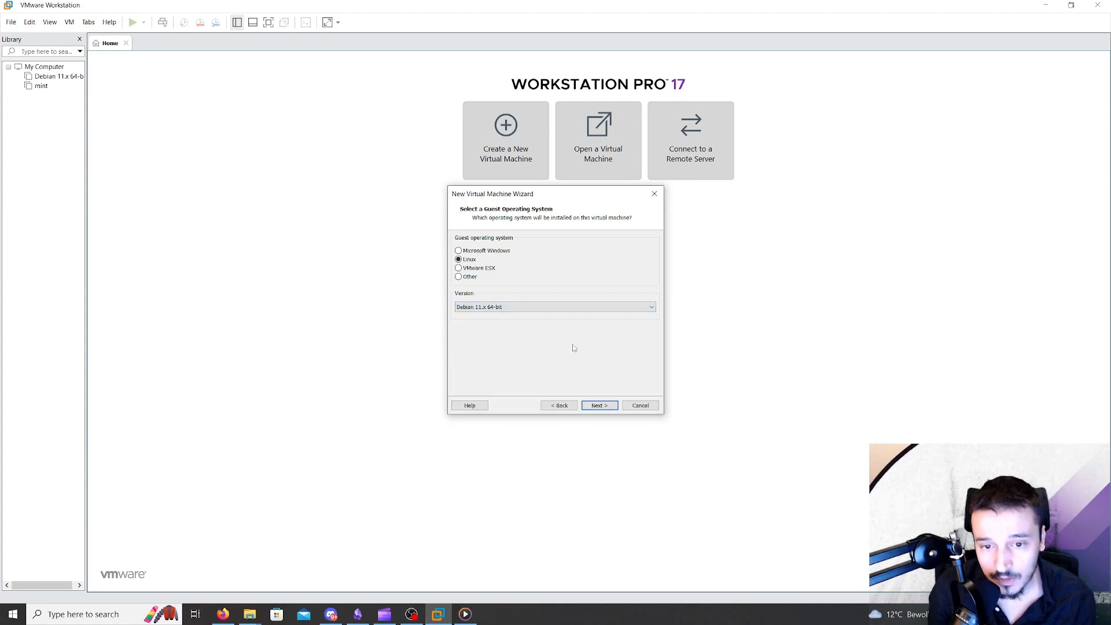
Check the Linux Mint Wikipedia article in Firefox for the distribution's base system and latest release, and return to VMware Workstation.
click(224, 611)
click(698, 7)
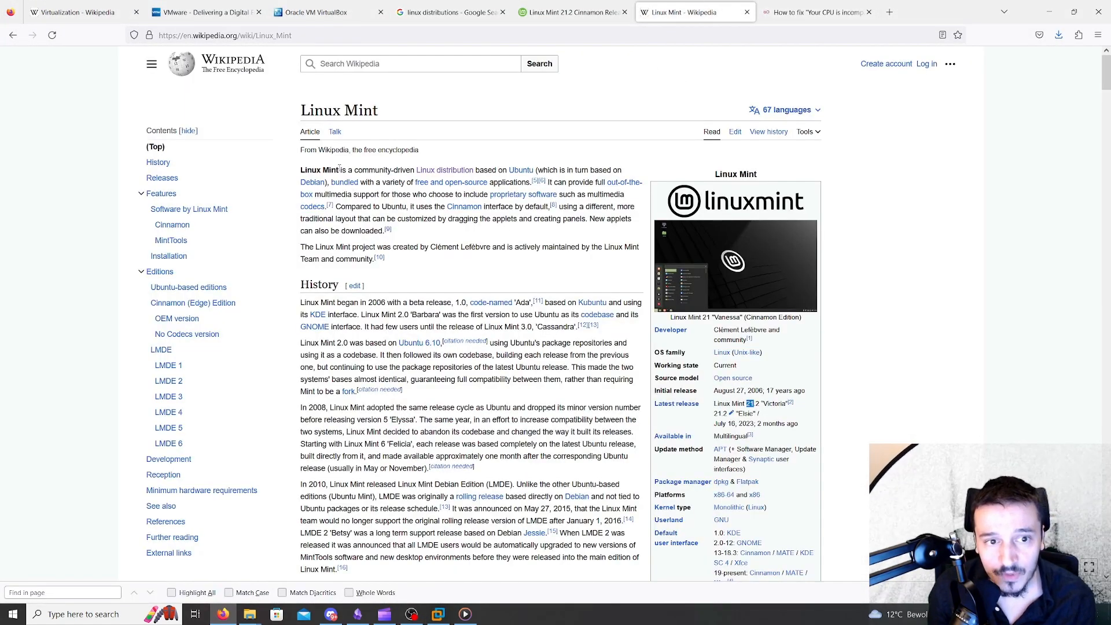
drag(322, 170, 613, 170)
click(473, 144)
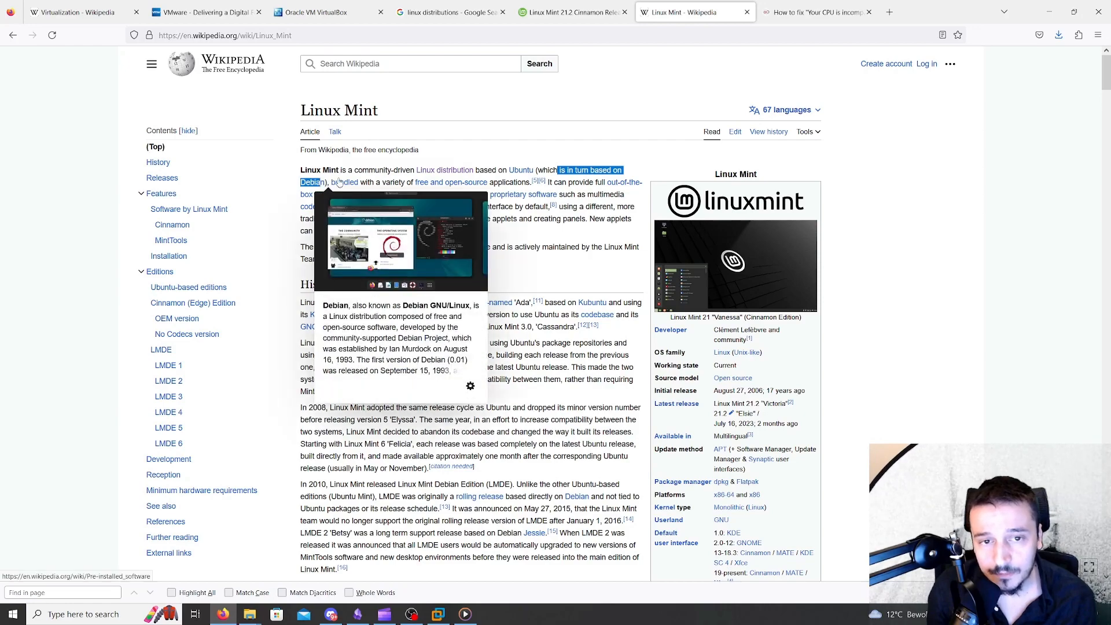
click(494, 137)
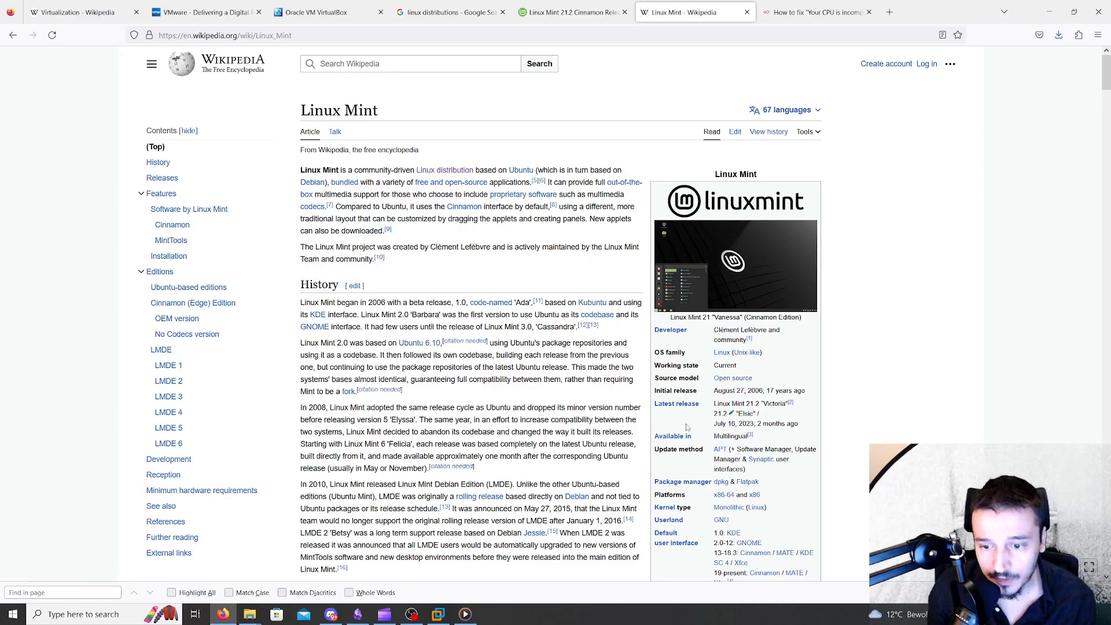
scroll(686, 427, down, 2)
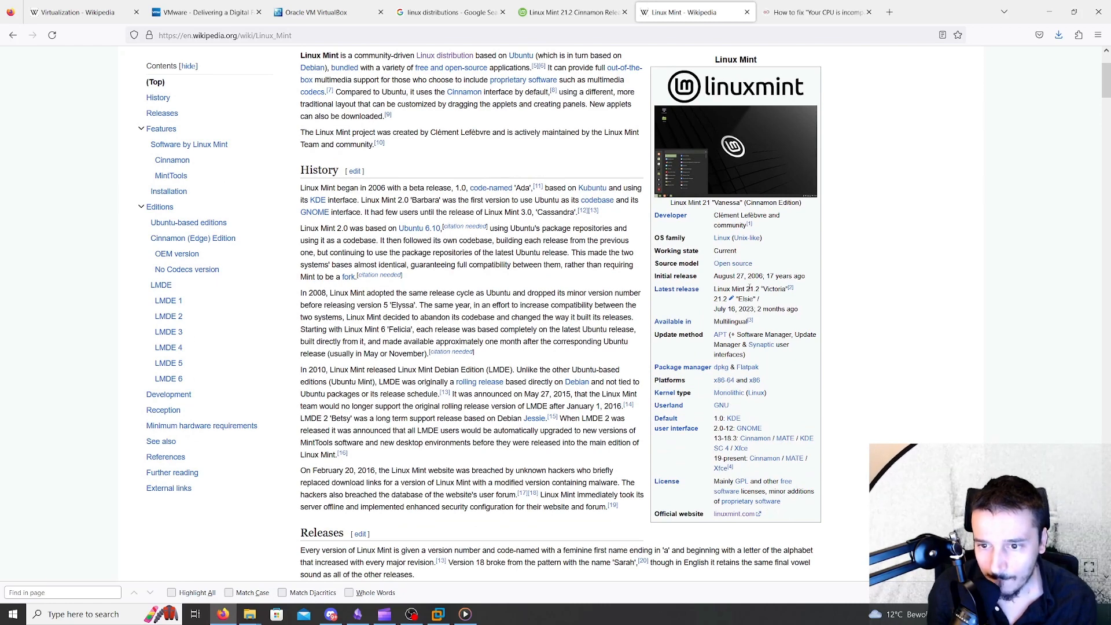
scroll(496, 413, up, 2)
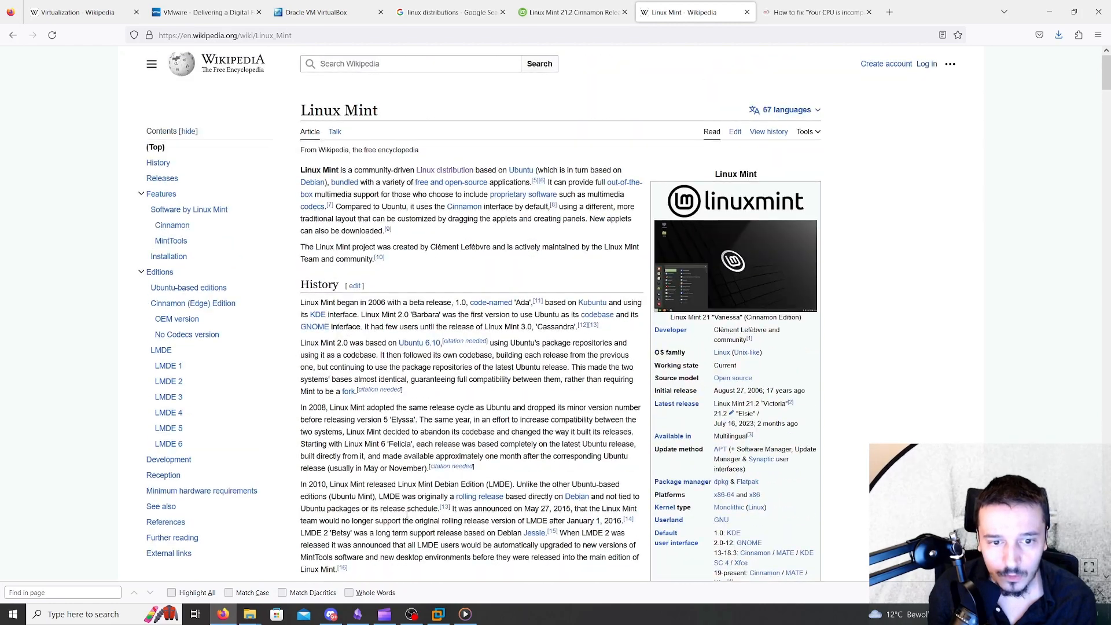
click(443, 616)
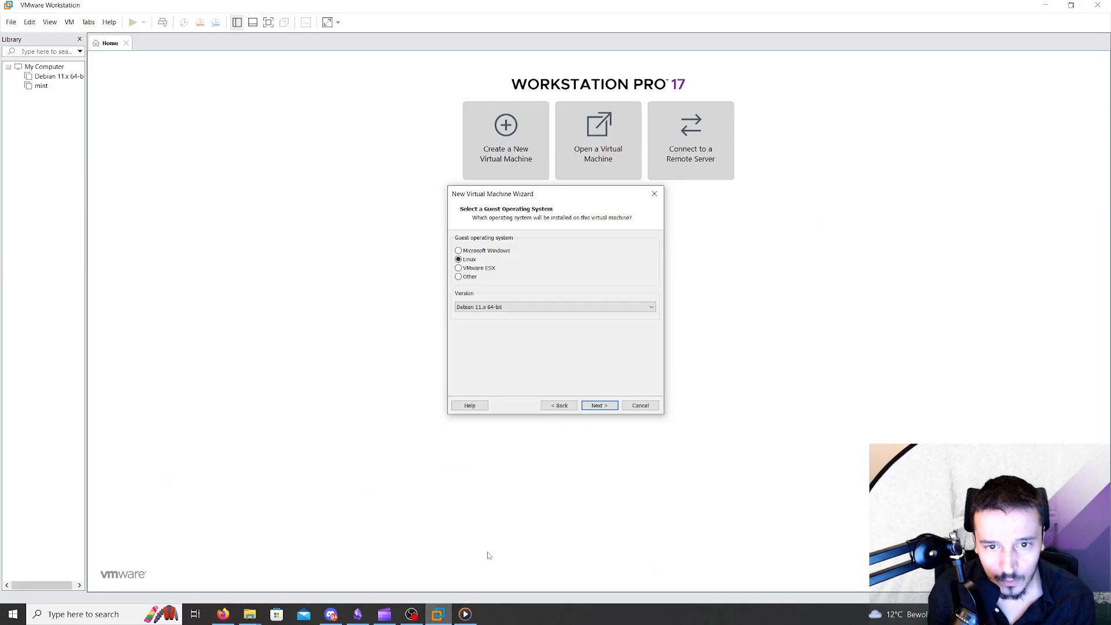
Accept the guest operating system choice and name the virtual machine Linux Mint.
click(599, 406)
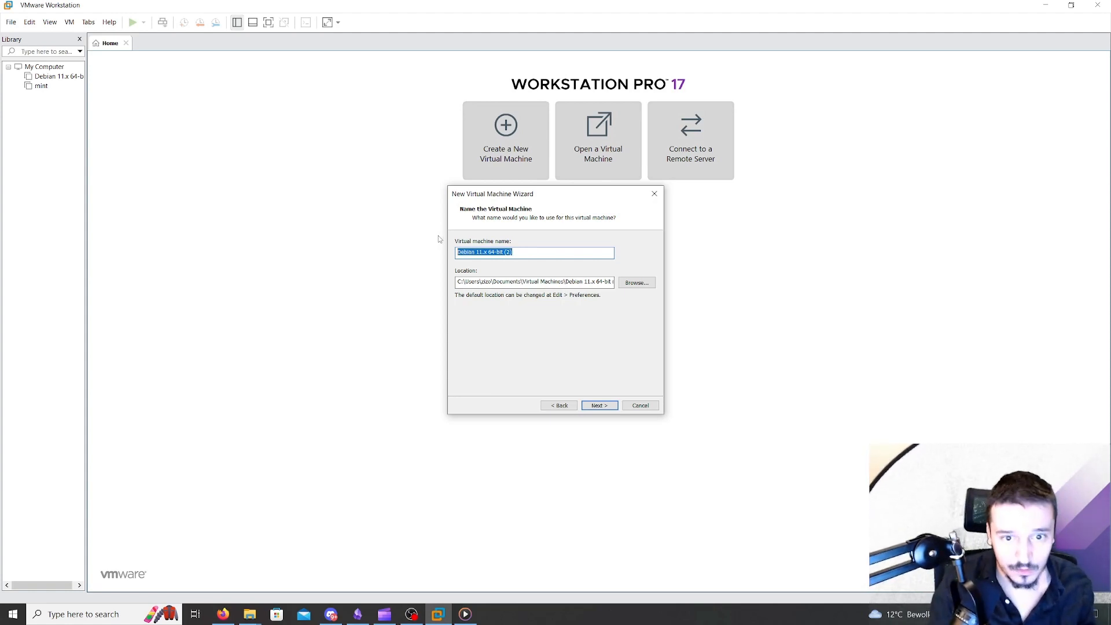
text(Linux Mint)
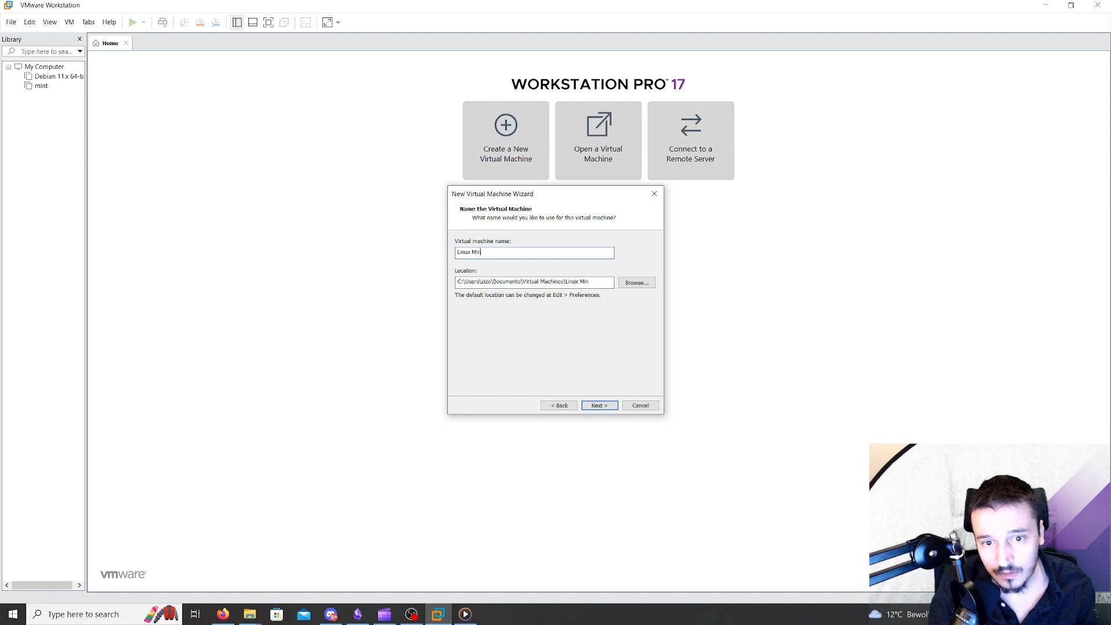
click(600, 405)
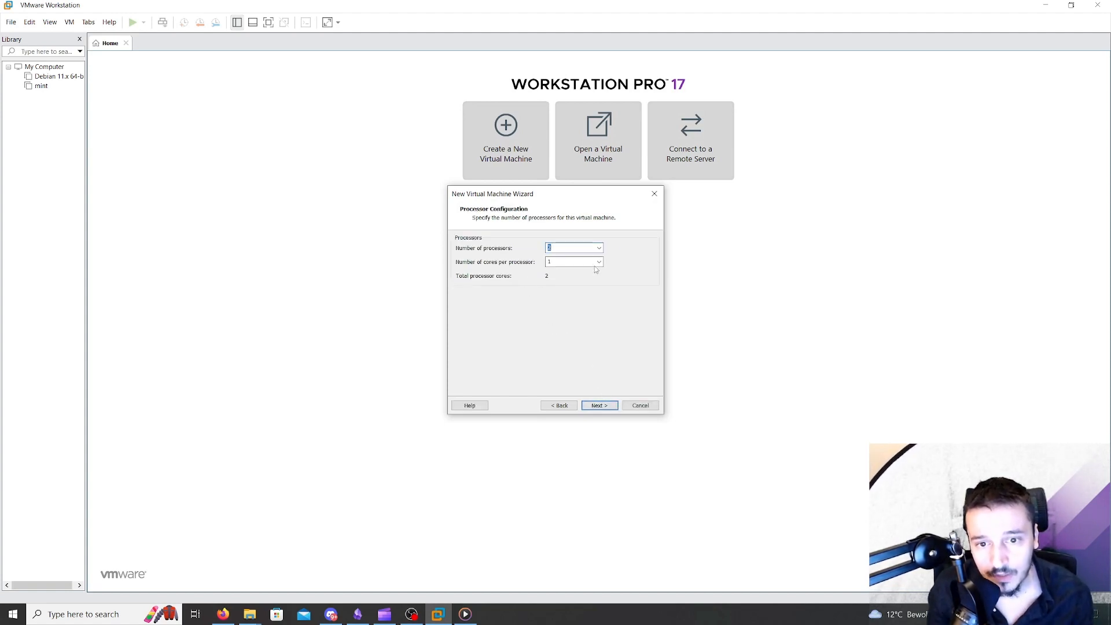
Keep 2 processors with 1 core each and set the virtual machine's memory to 4096 MB.
click(599, 405)
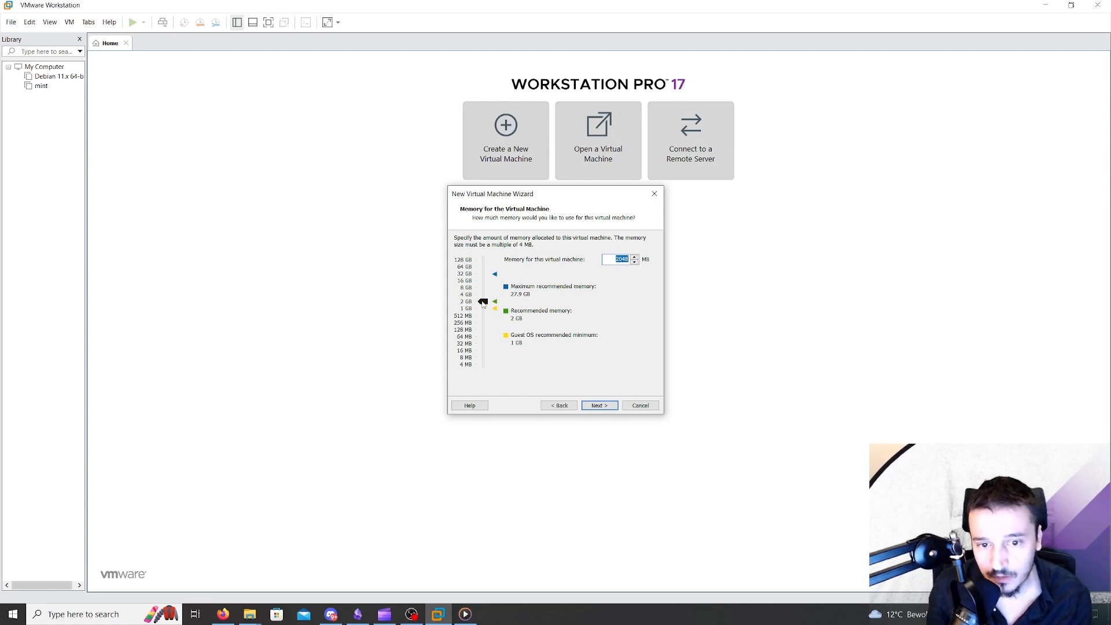
drag(483, 303, 480, 297)
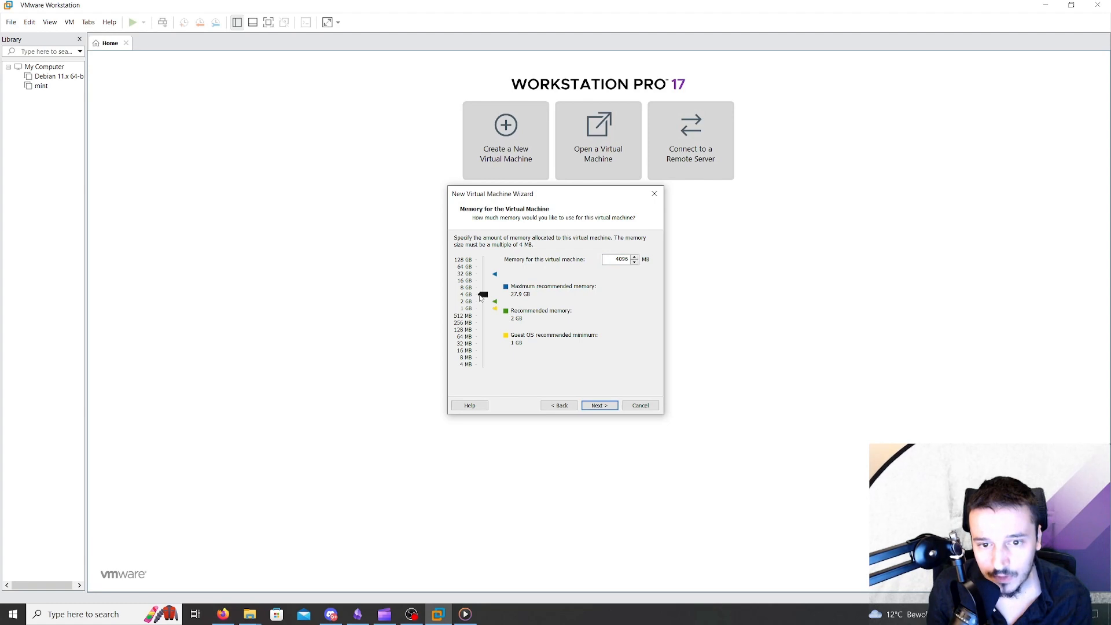
click(596, 406)
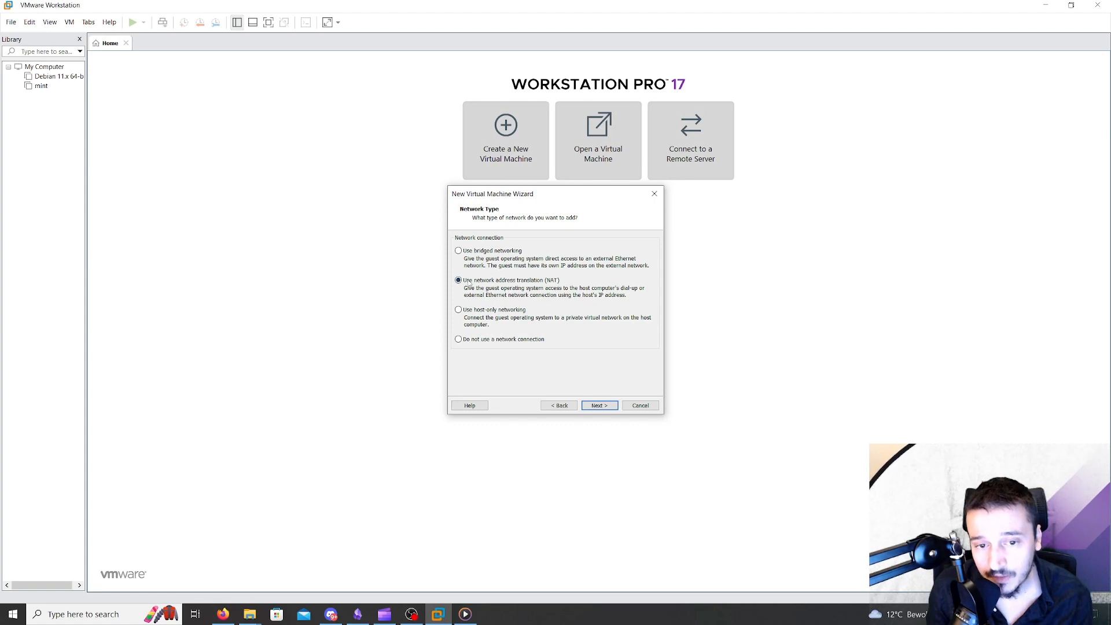
Use NAT networking and the recommended LSI Logic SCSI controller, keeping the proposed disk type.
click(600, 407)
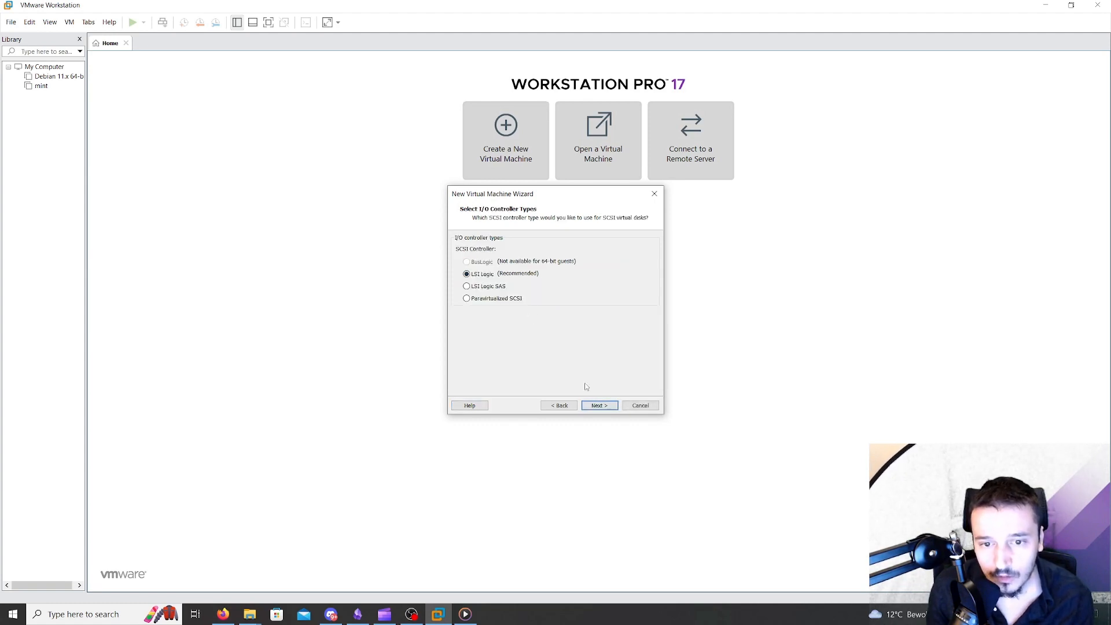
click(600, 406)
click(599, 406)
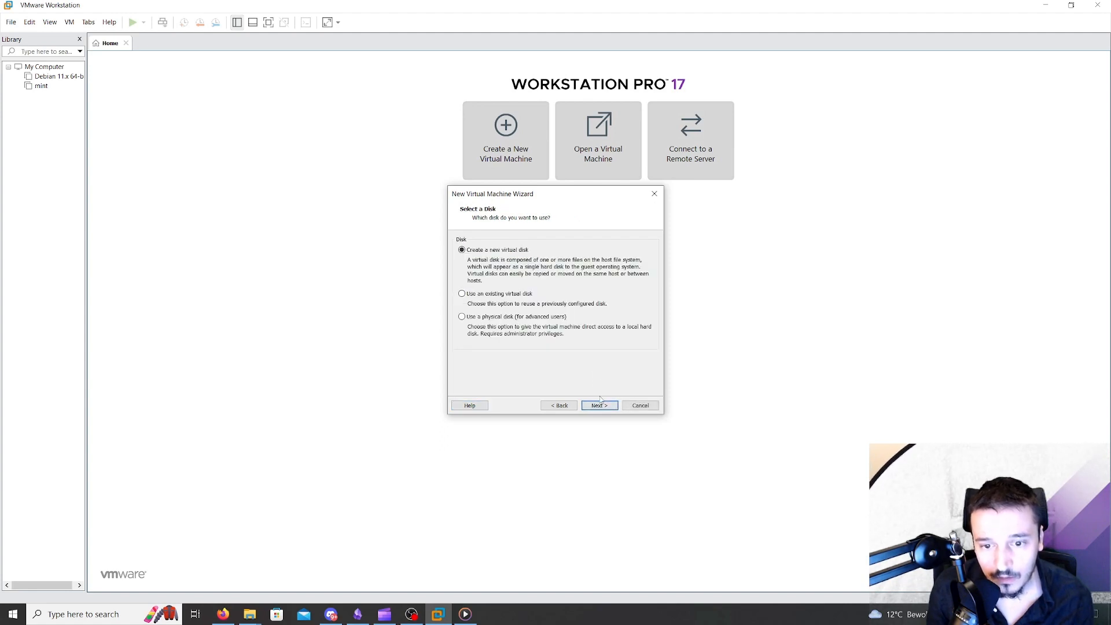
Add a new 60 GB virtual disk split into multiple files, stored as Linux Mint.vmdk, and finish creating the virtual machine.
click(599, 405)
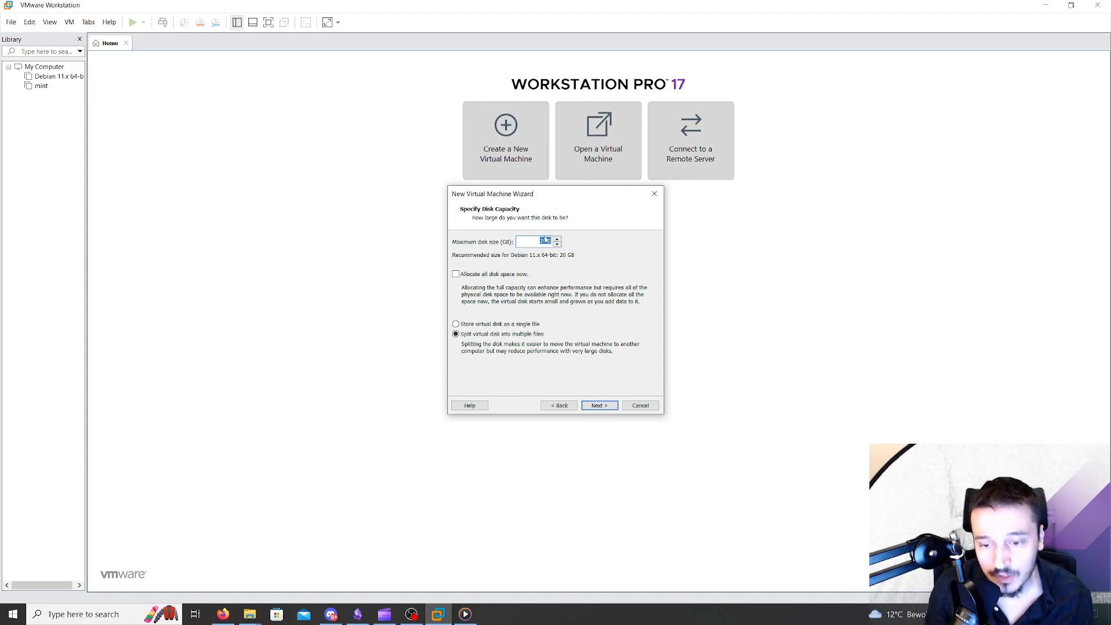
text(60)
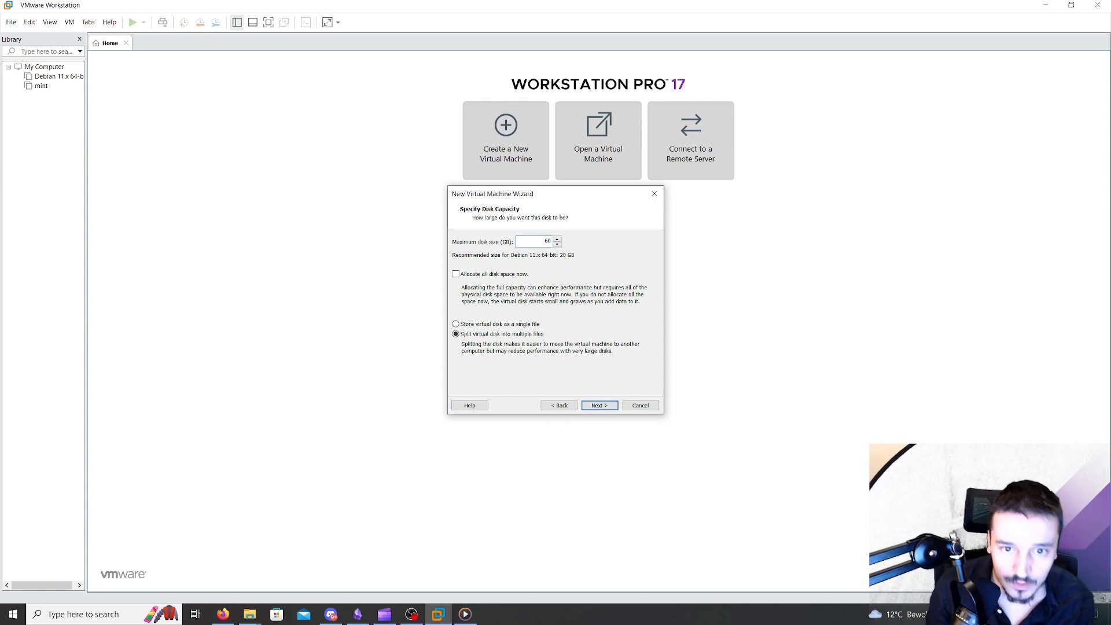
click(558, 239)
click(557, 244)
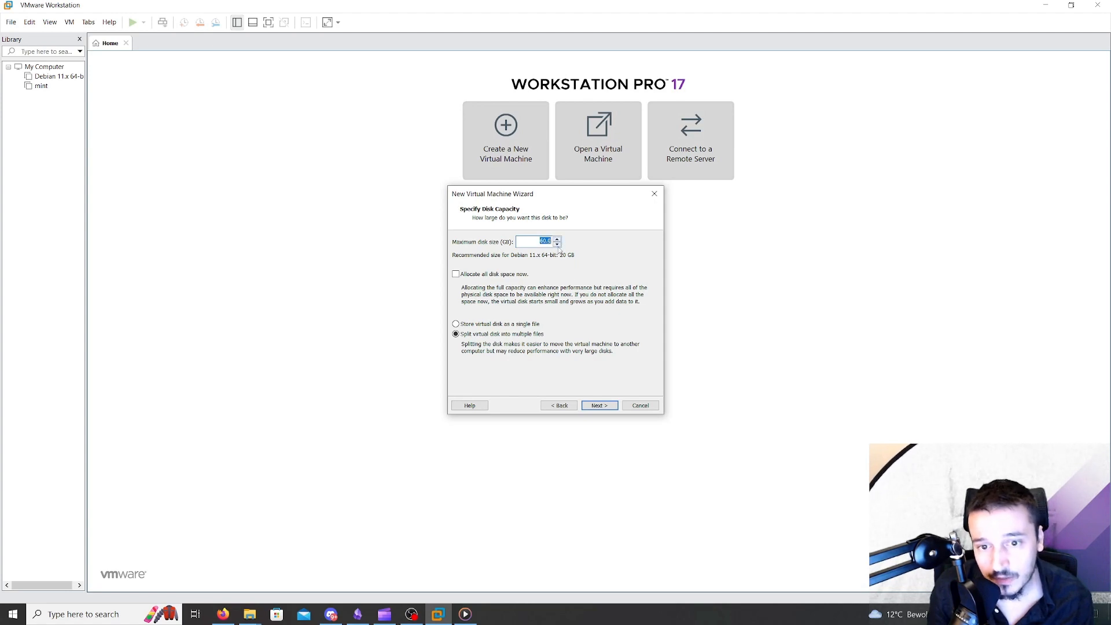
click(599, 406)
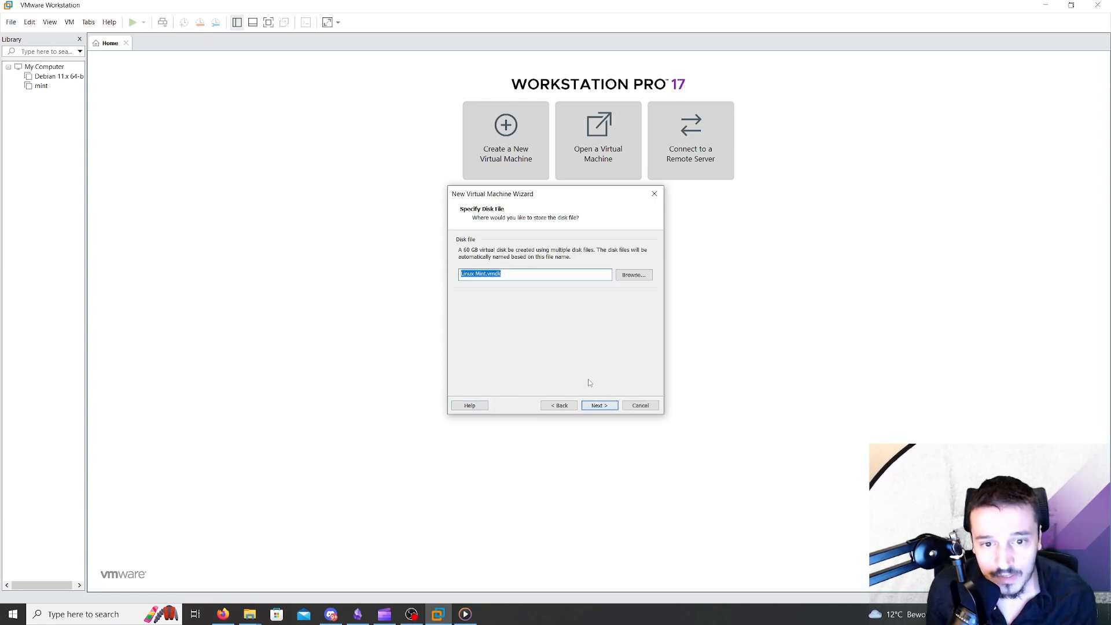
click(601, 407)
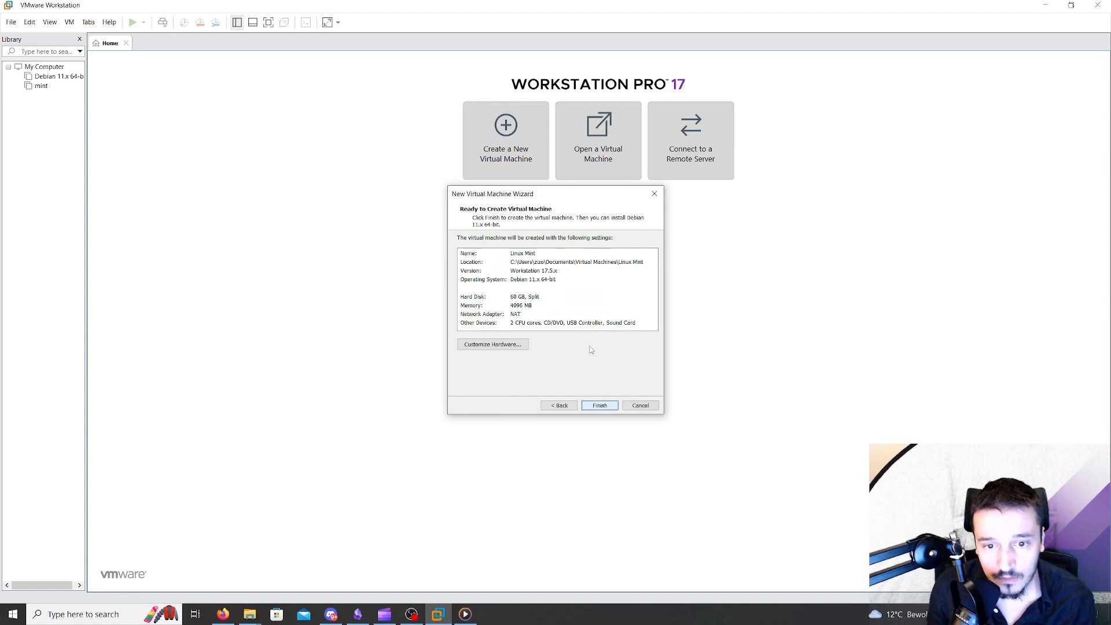
click(600, 406)
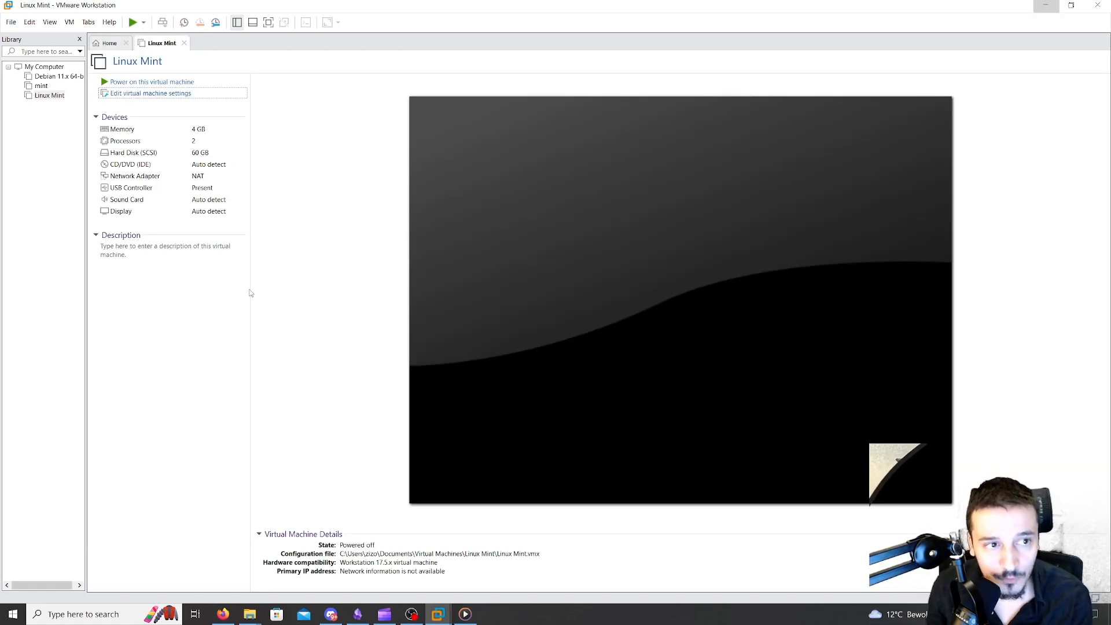
Expand the Linux Mint virtual machine's hard disk to a maximum size of 80 GB.
click(41, 97)
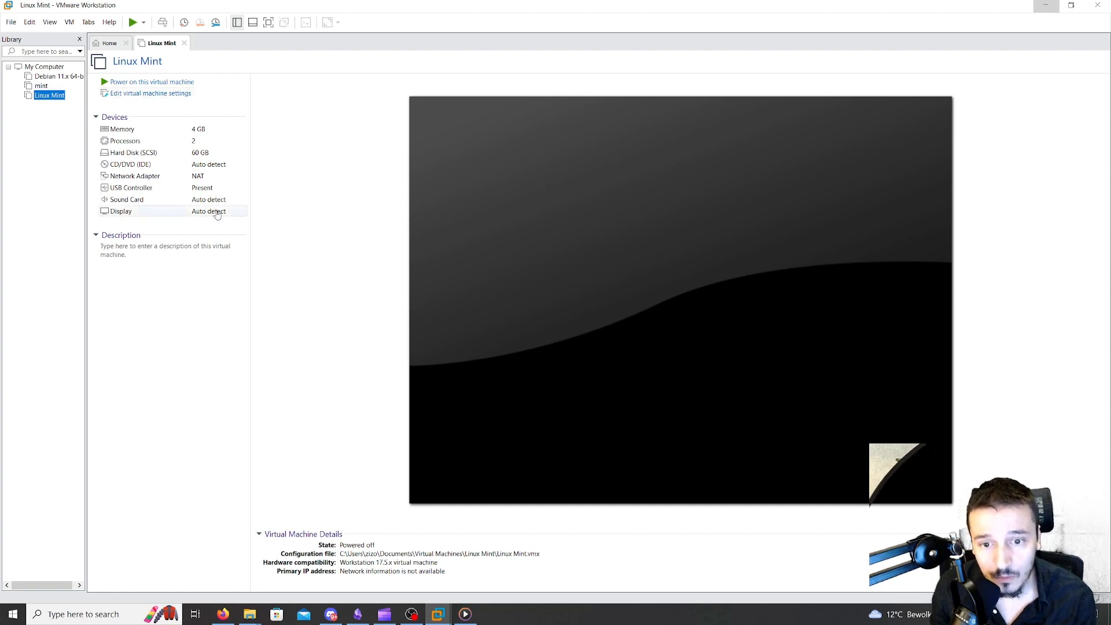
click(180, 95)
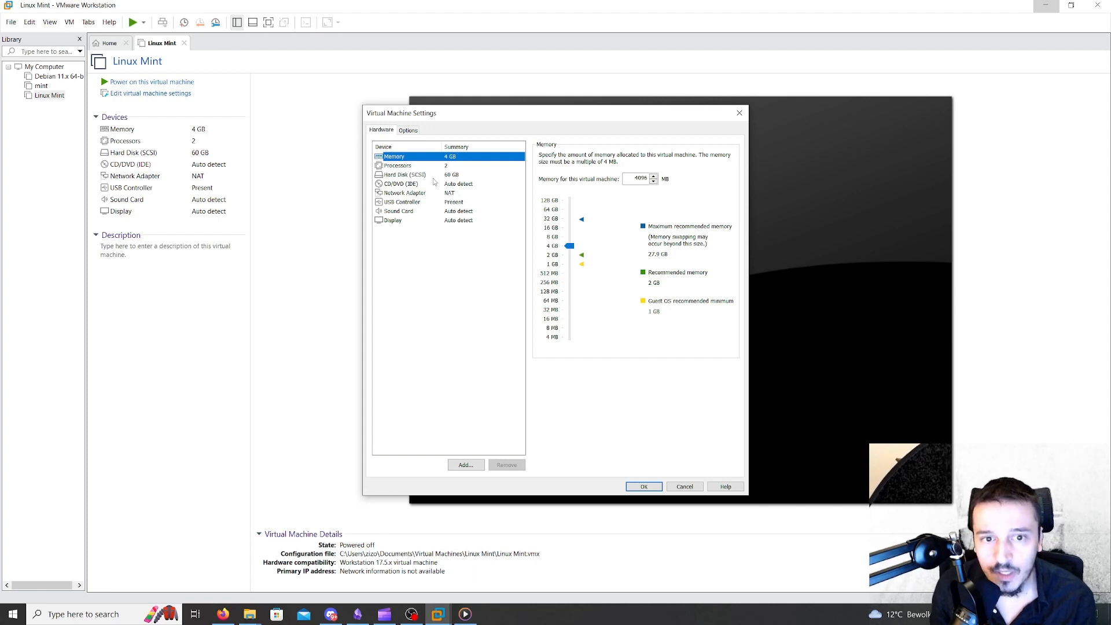
click(454, 175)
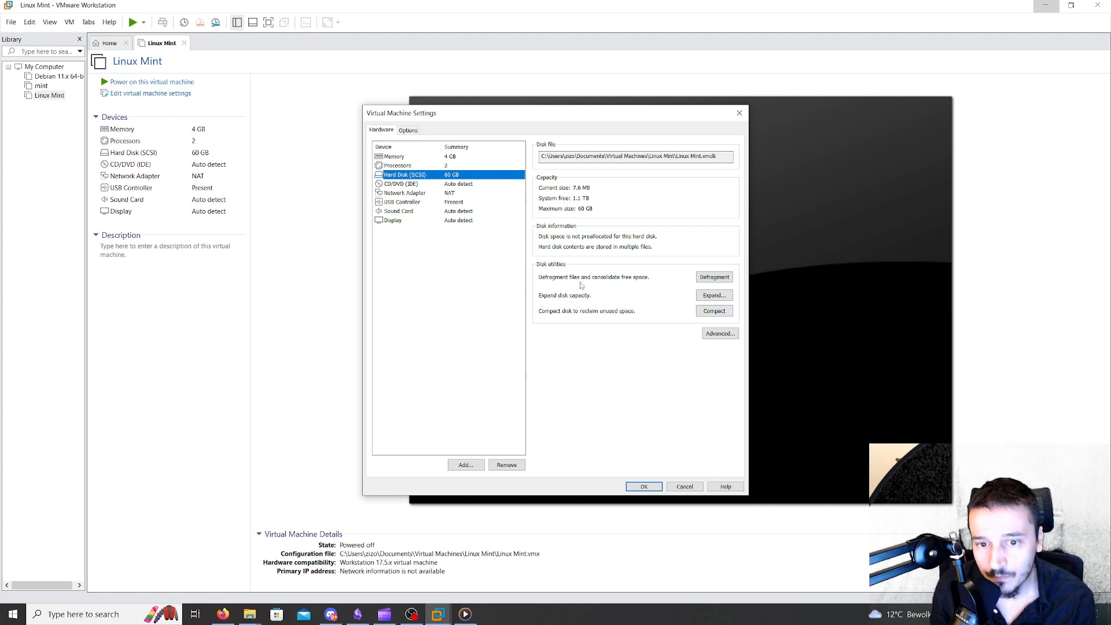
click(714, 295)
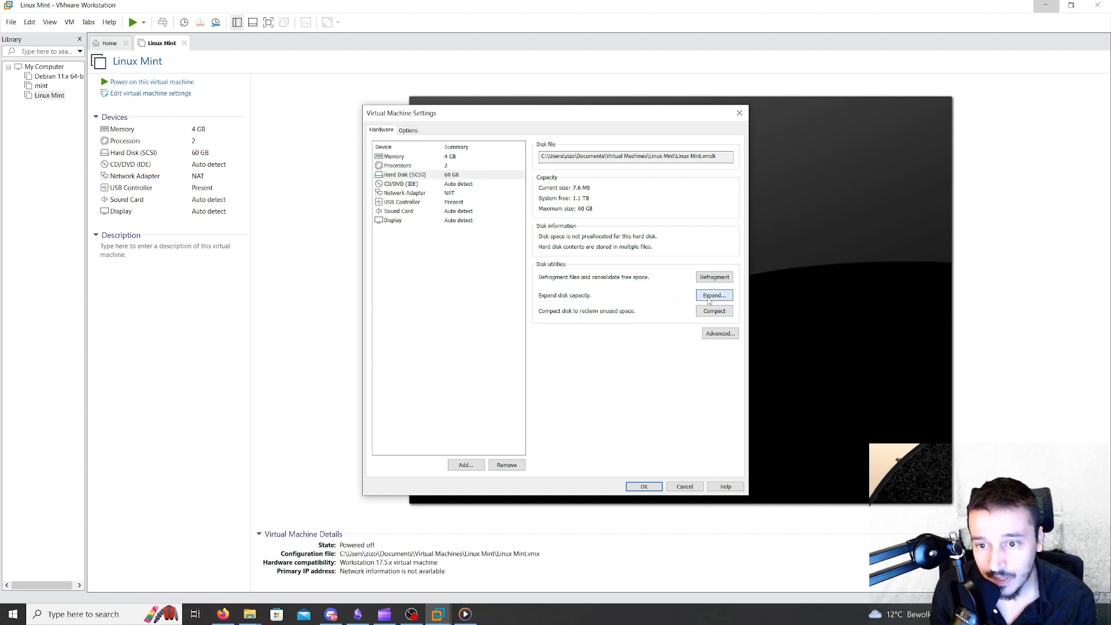
click(575, 288)
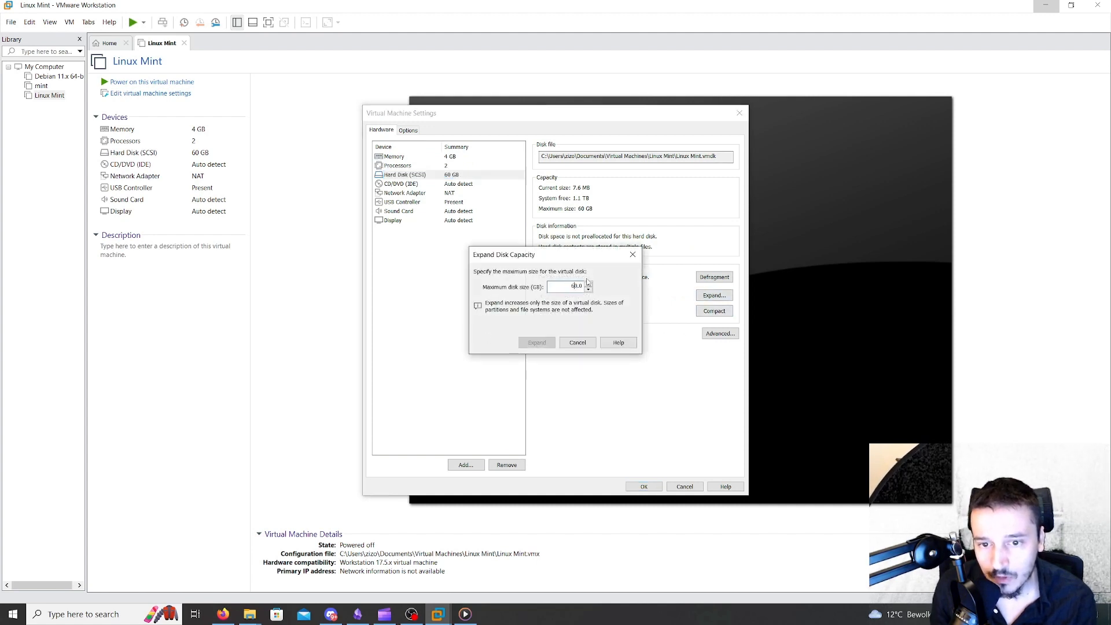
text(8)
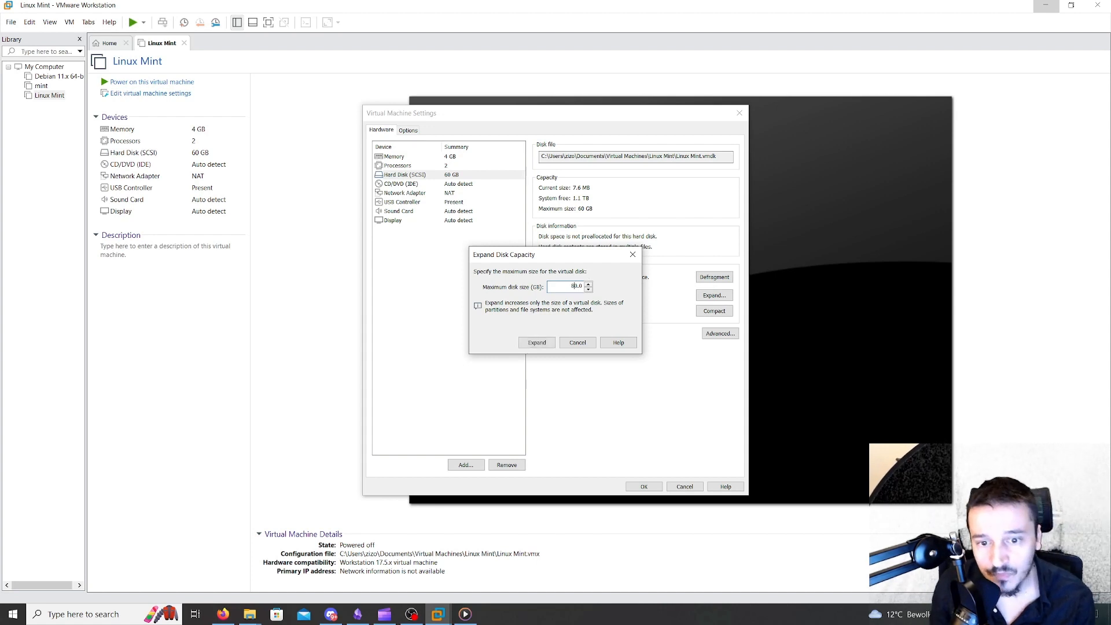
click(537, 343)
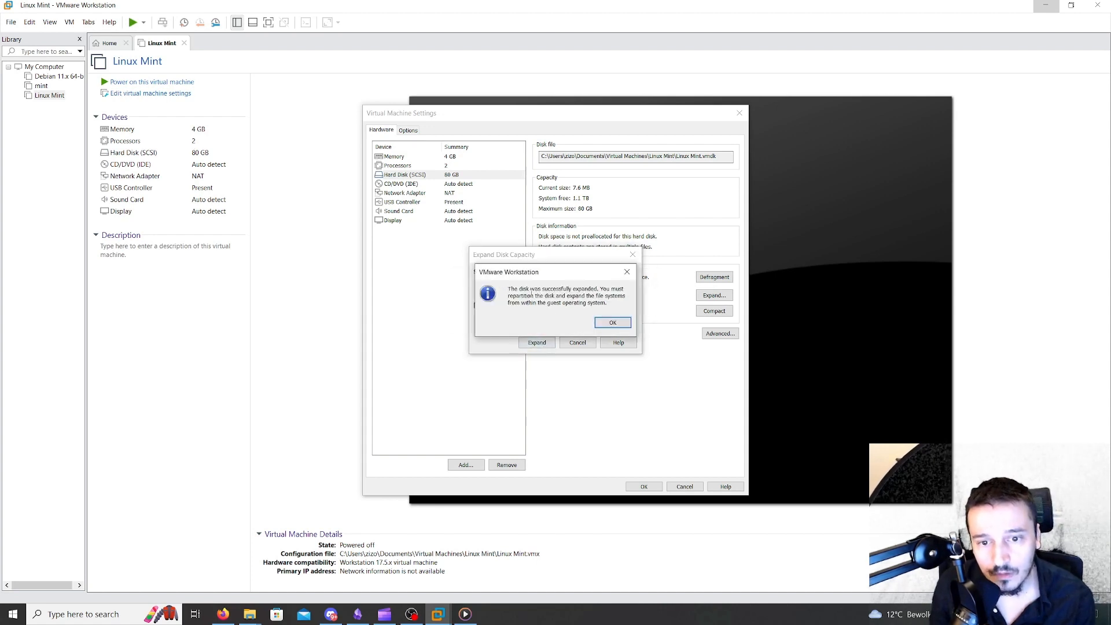
click(613, 322)
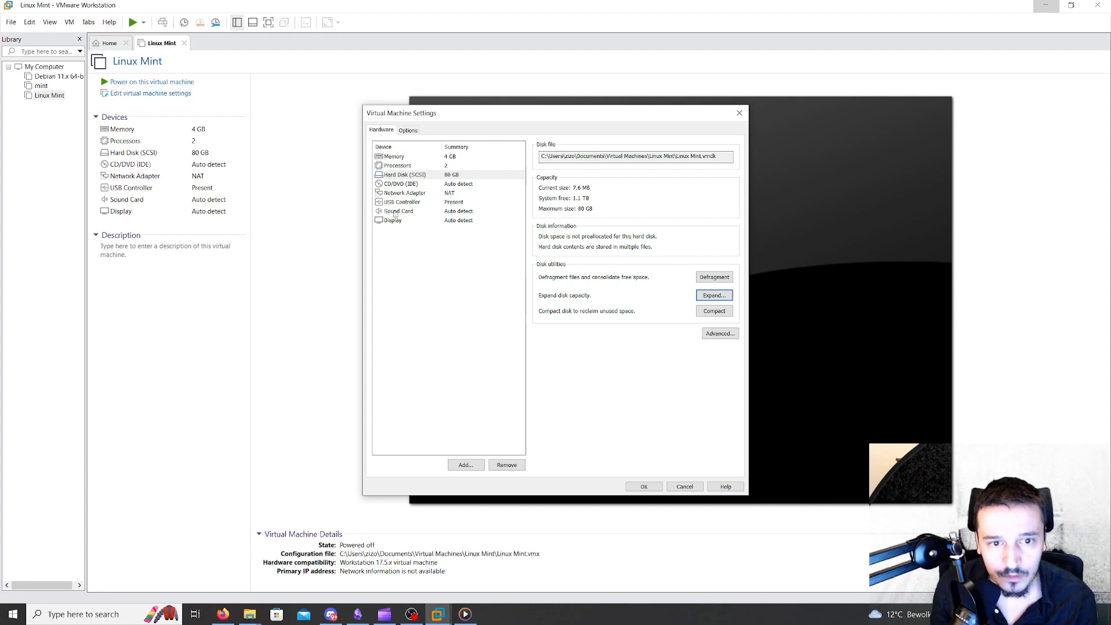
Set the virtual CD/DVD drive to use the linuxmint-21.2-cinnamon-64bit ISO image from the Downloads folder.
click(432, 184)
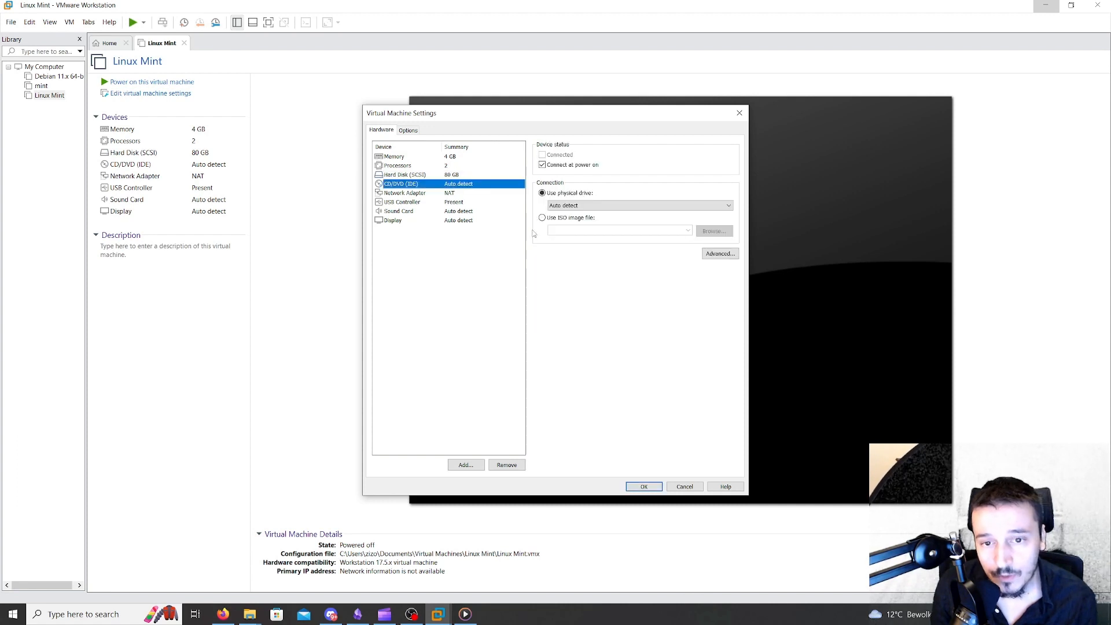
click(542, 218)
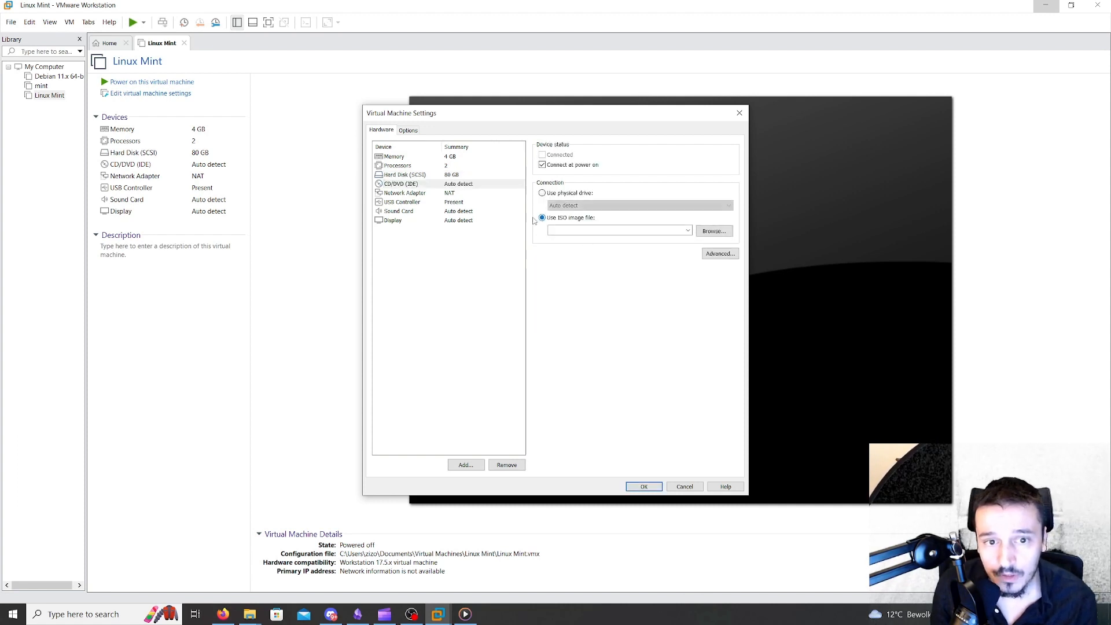
click(714, 231)
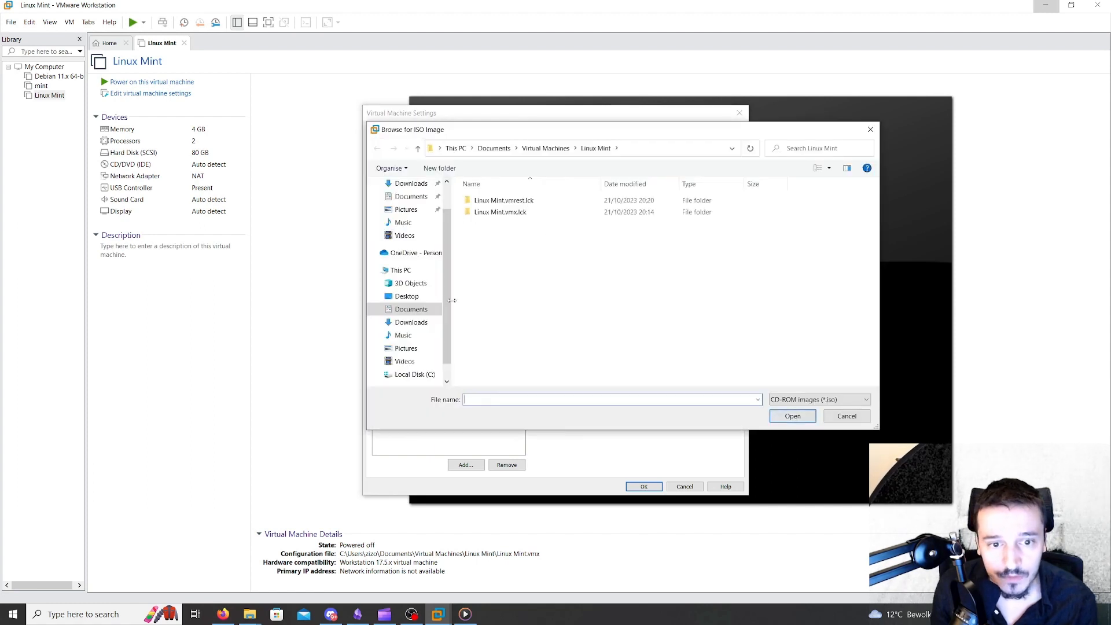
click(411, 322)
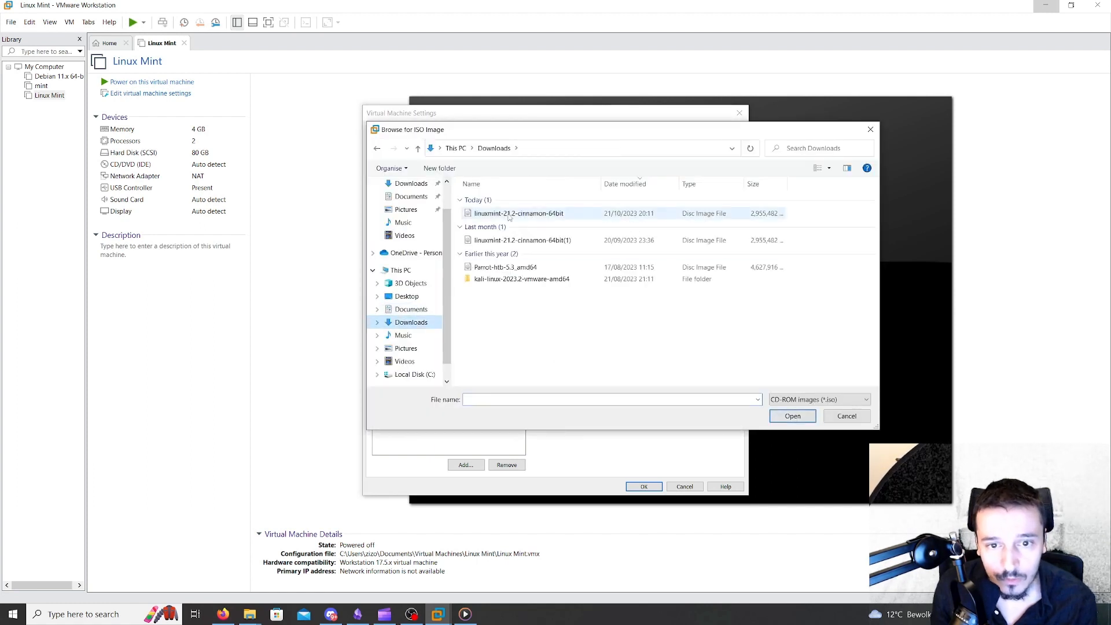
click(538, 214)
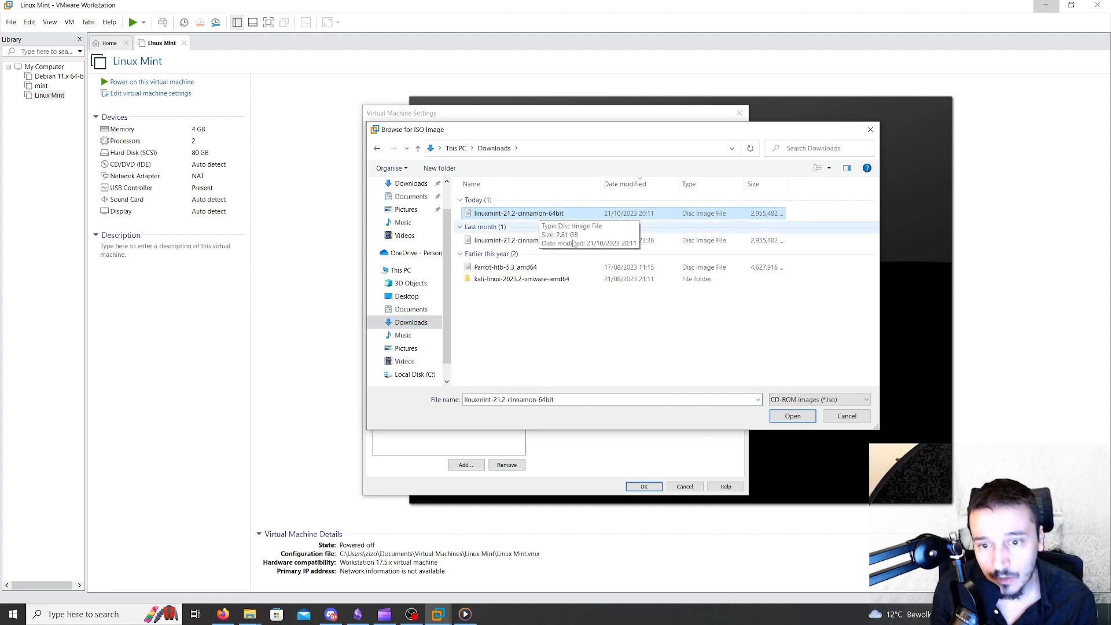
click(792, 416)
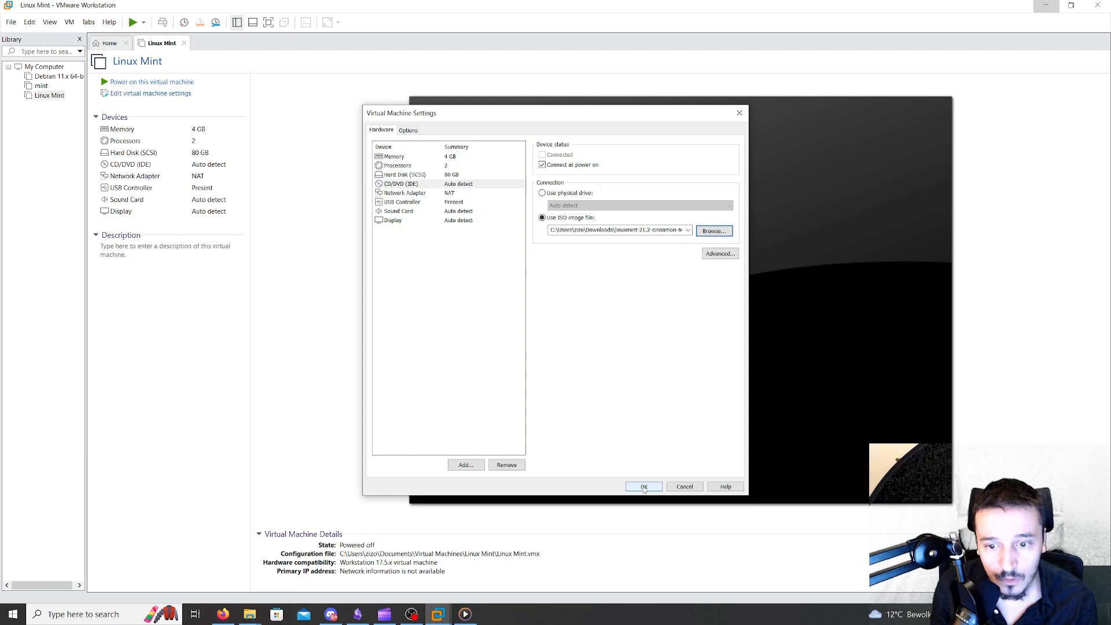
click(466, 466)
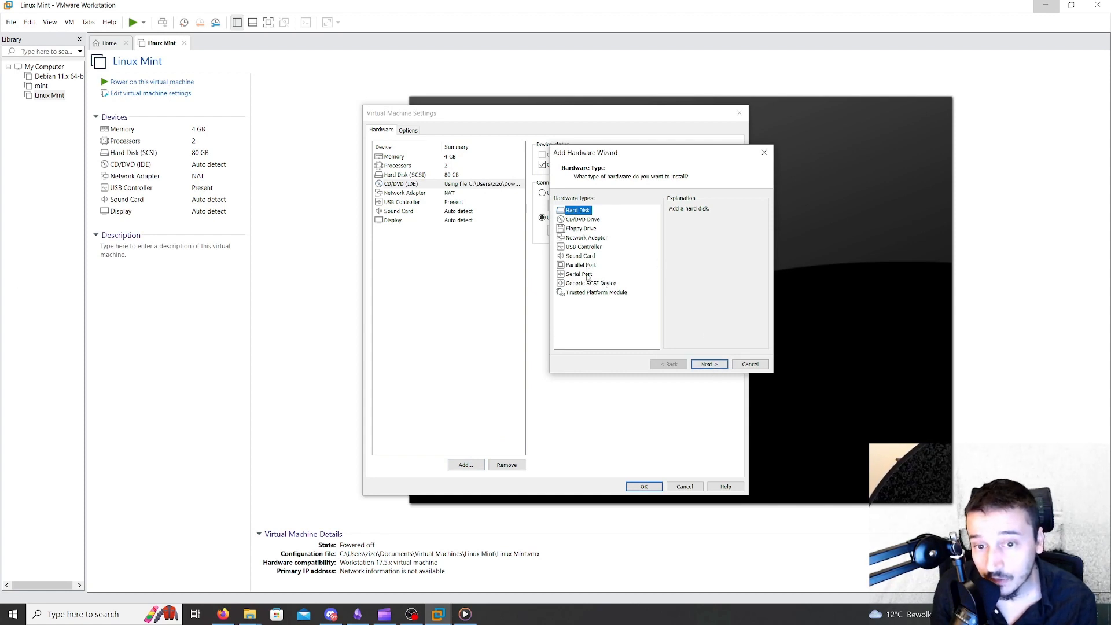
click(581, 238)
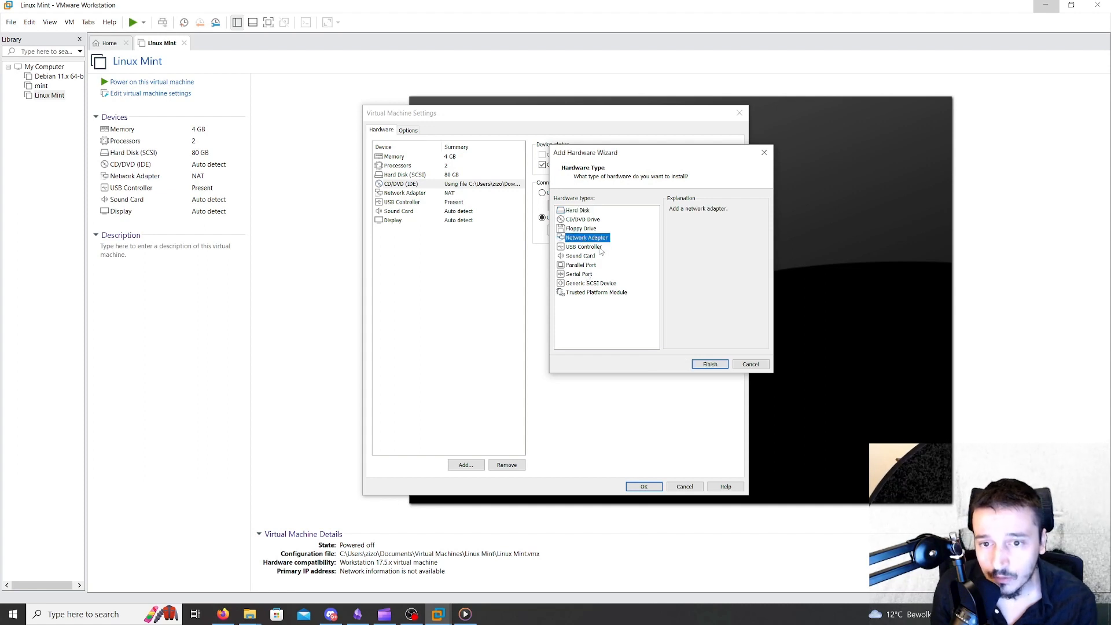
click(745, 367)
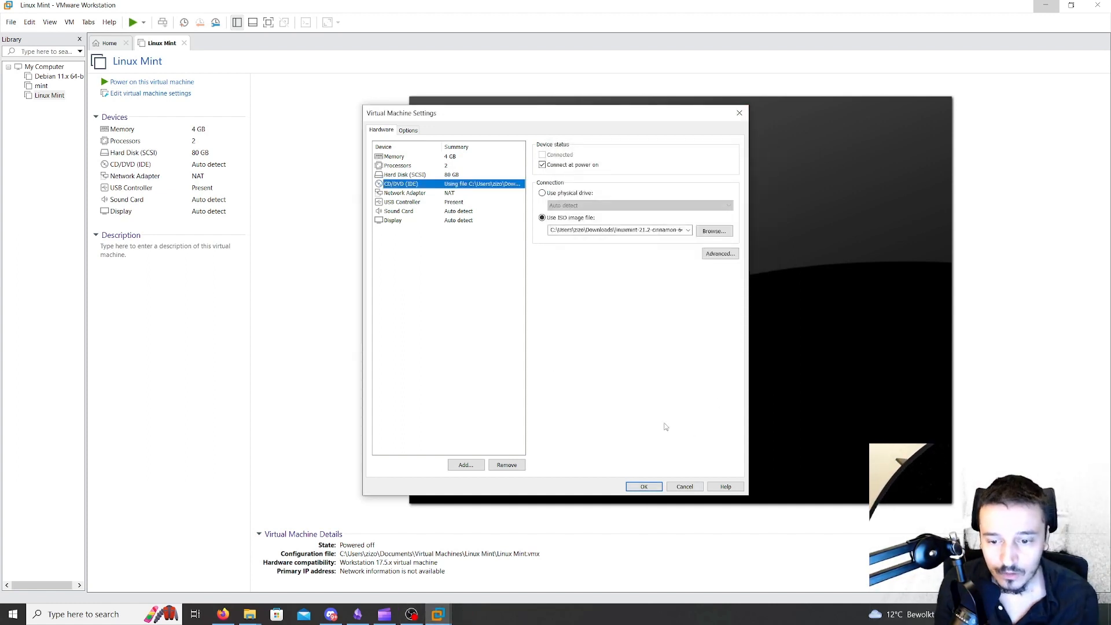
Save the virtual machine settings, power on the Linux Mint machine and direct input to its screen.
click(643, 486)
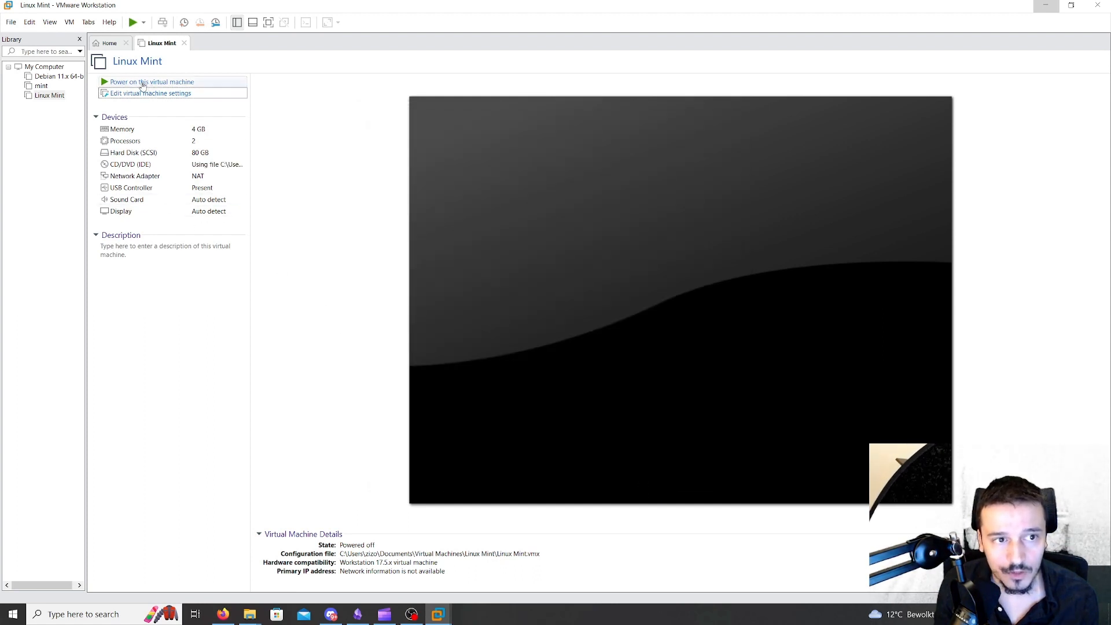
click(180, 83)
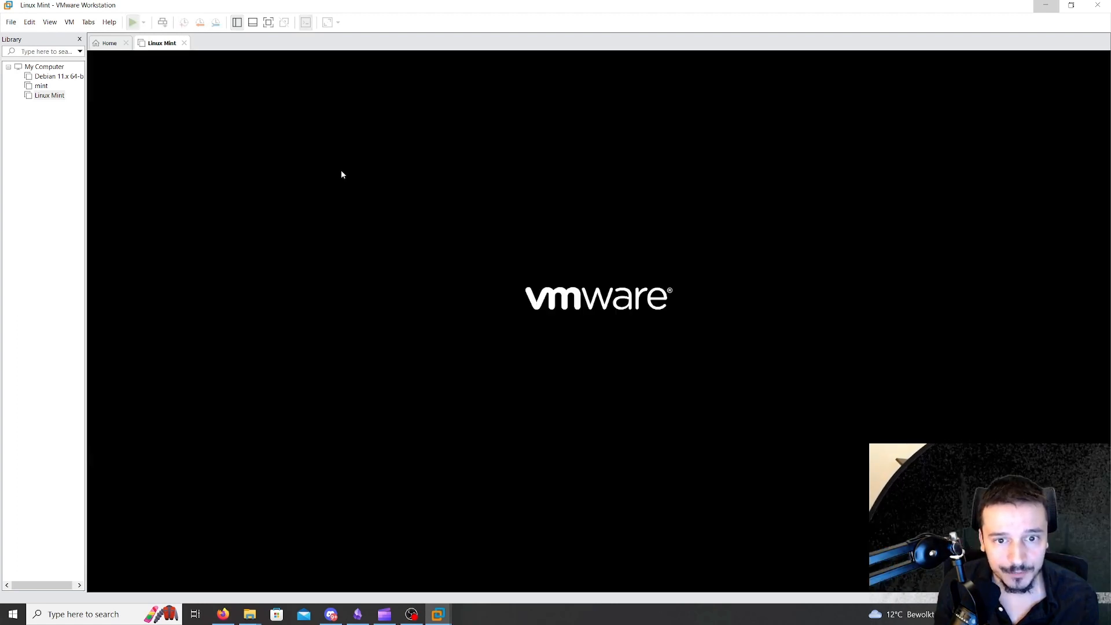
click(528, 298)
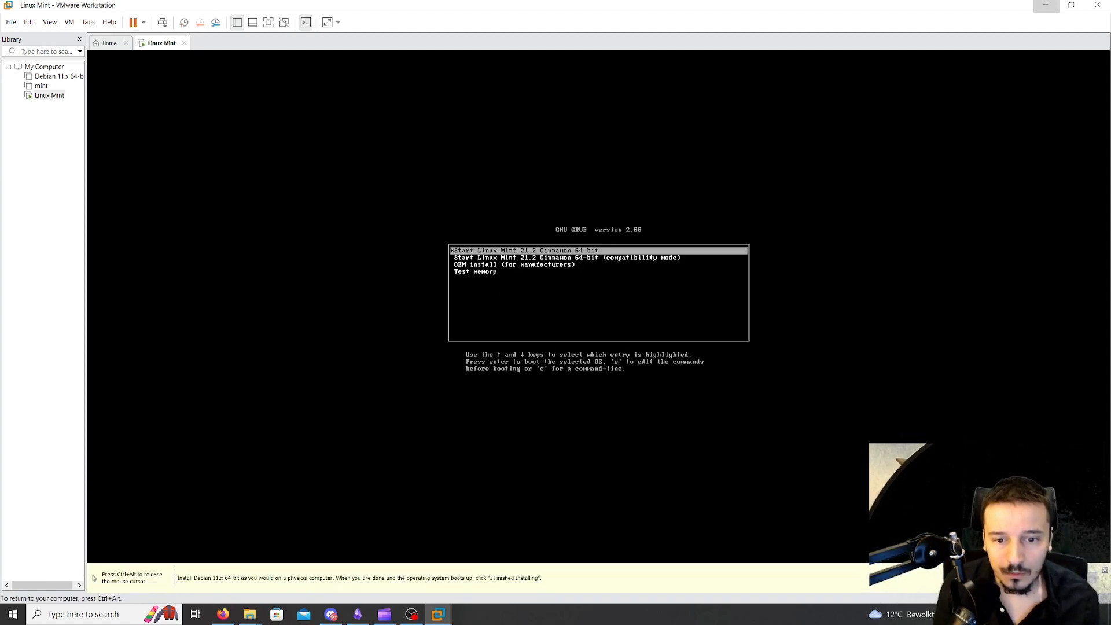
Boot the live system with the Start Linux Mint 21.2 Cinnamon 64-bit entry, without compatibility mode.
key(Down)
key(Up)
key(Down)
key(Up)
key(Down)
key(Down)
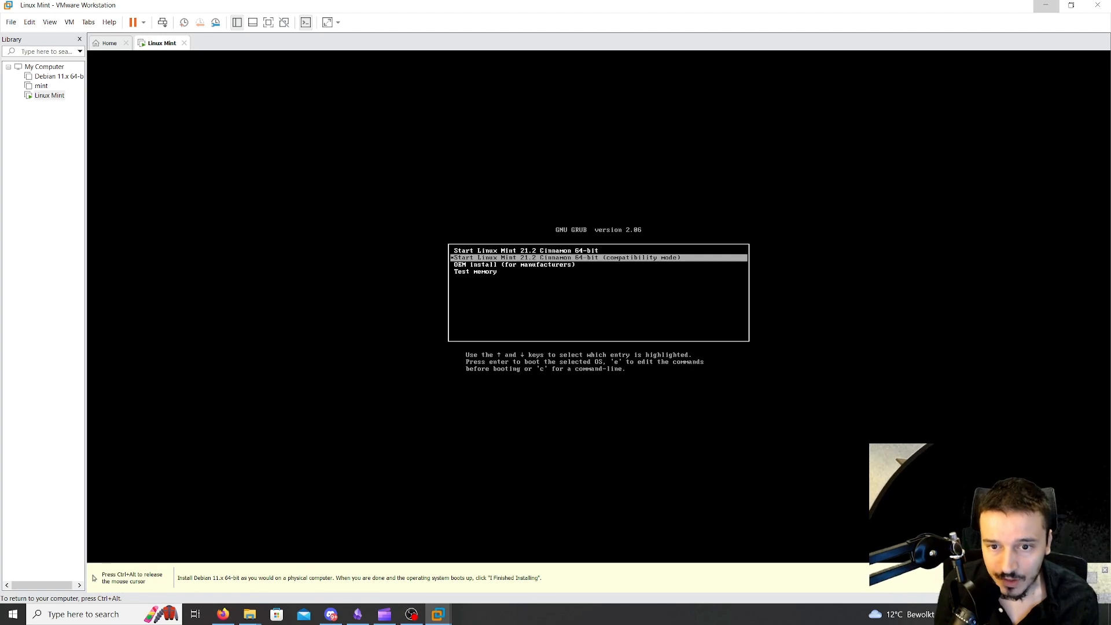
key(Up)
key(Up)
key(Down)
key(Up)
key(Down)
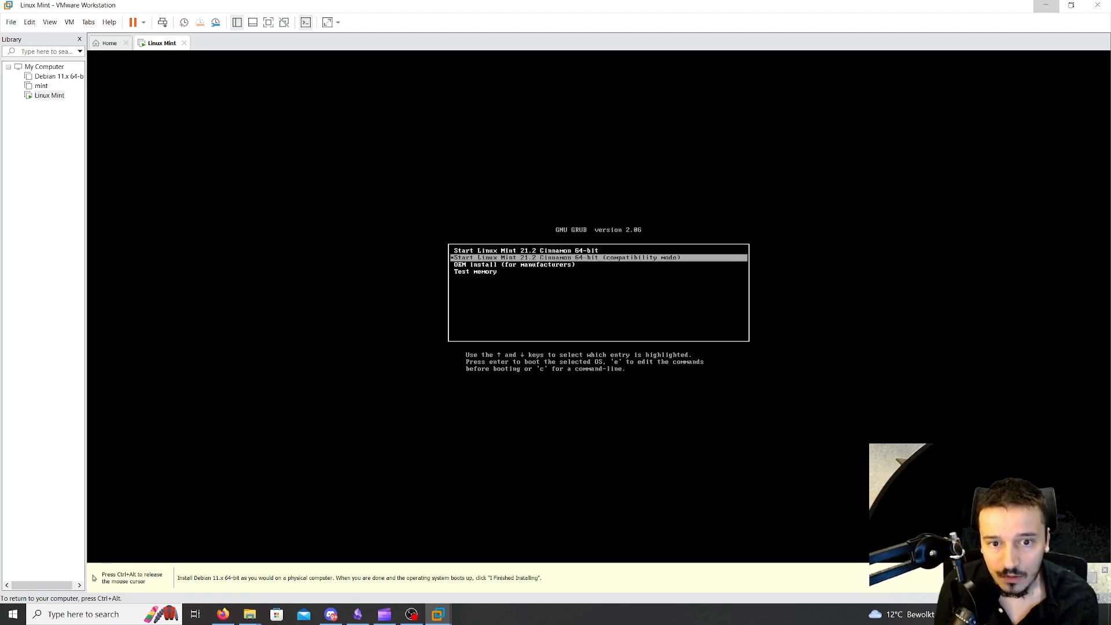
key(Up)
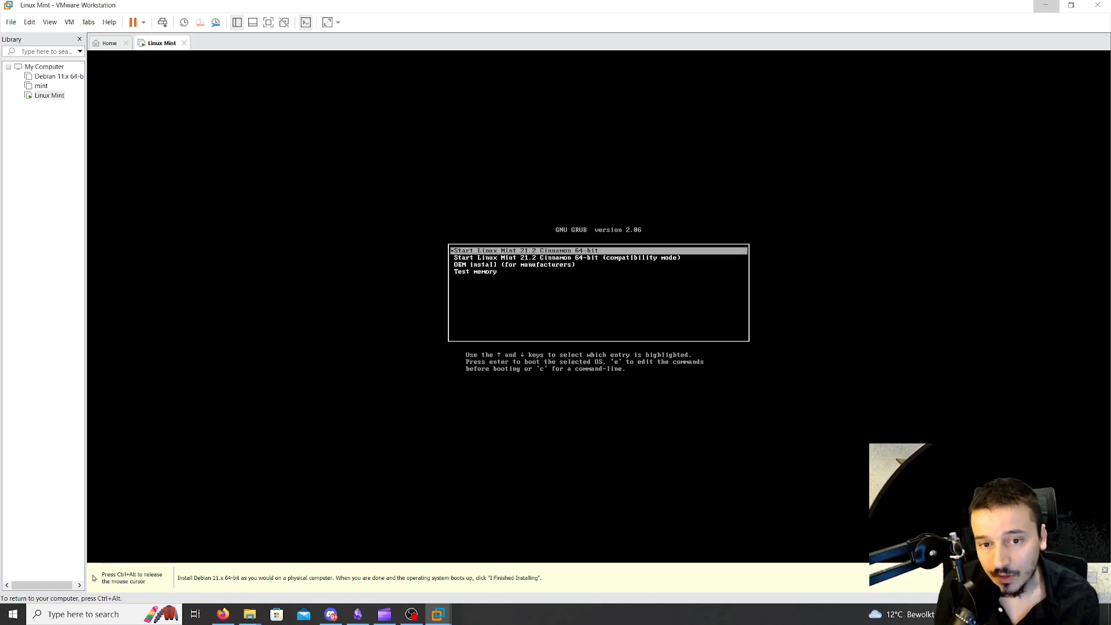
key(Down)
key(Up)
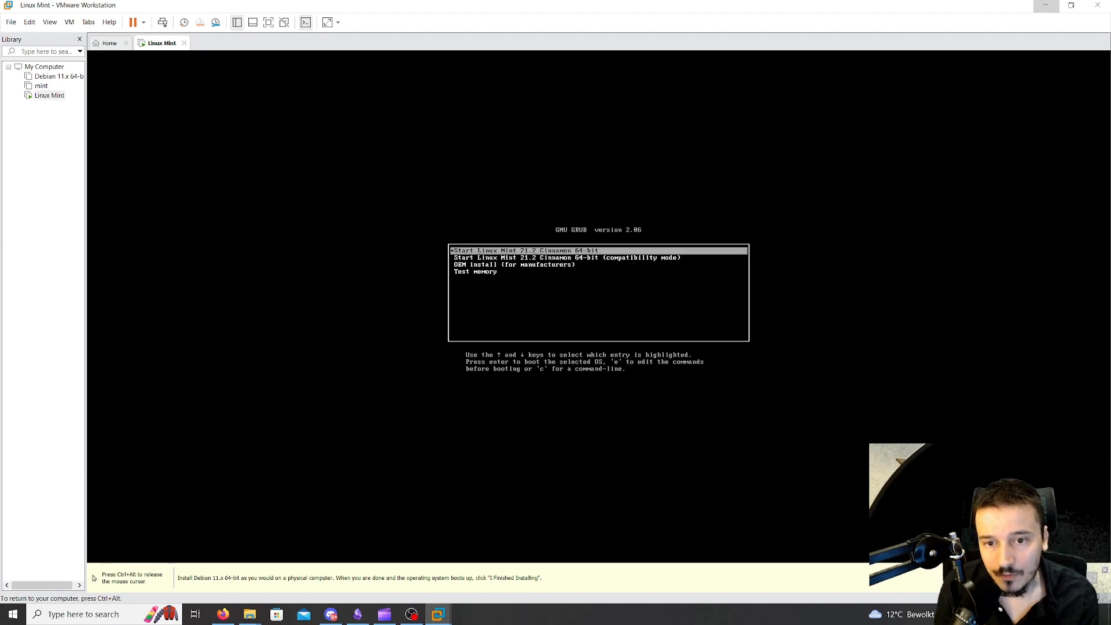
key(Return)
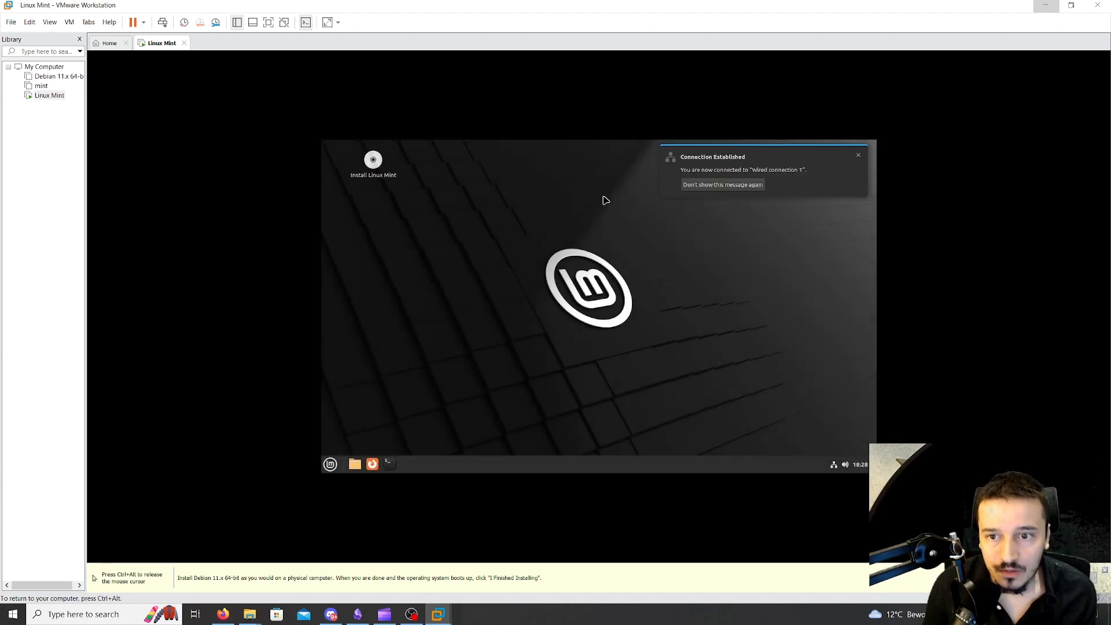
Dismiss the network connection notification and look through the live desktop's application menu.
click(858, 155)
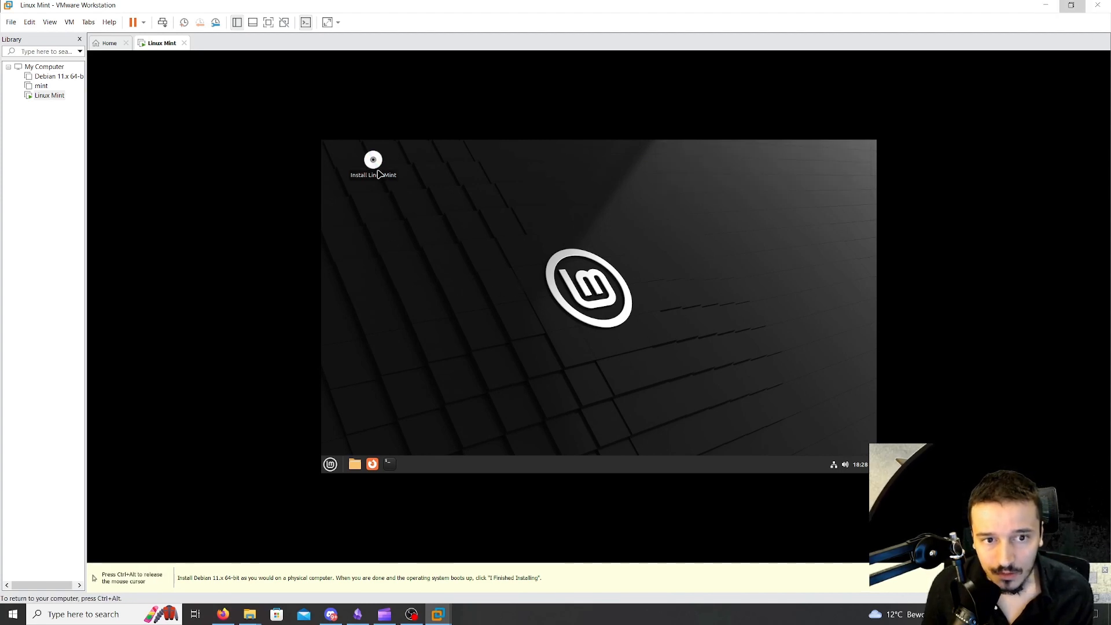
drag(465, 249, 573, 341)
click(331, 465)
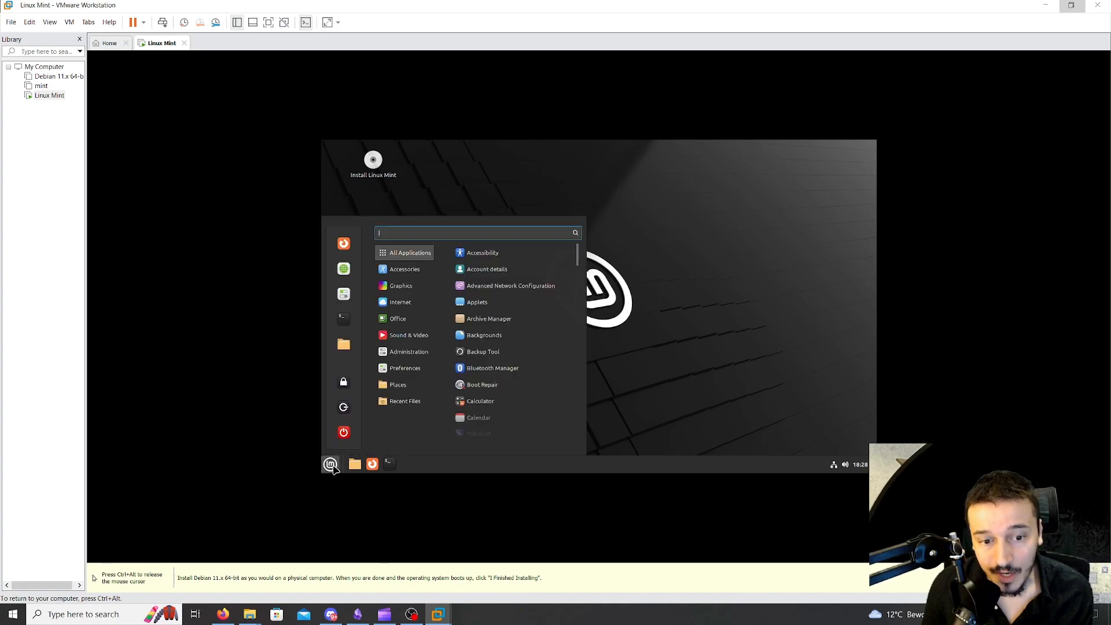
click(665, 296)
List the home directory's contents with ls in a terminal, and close the terminal.
click(388, 464)
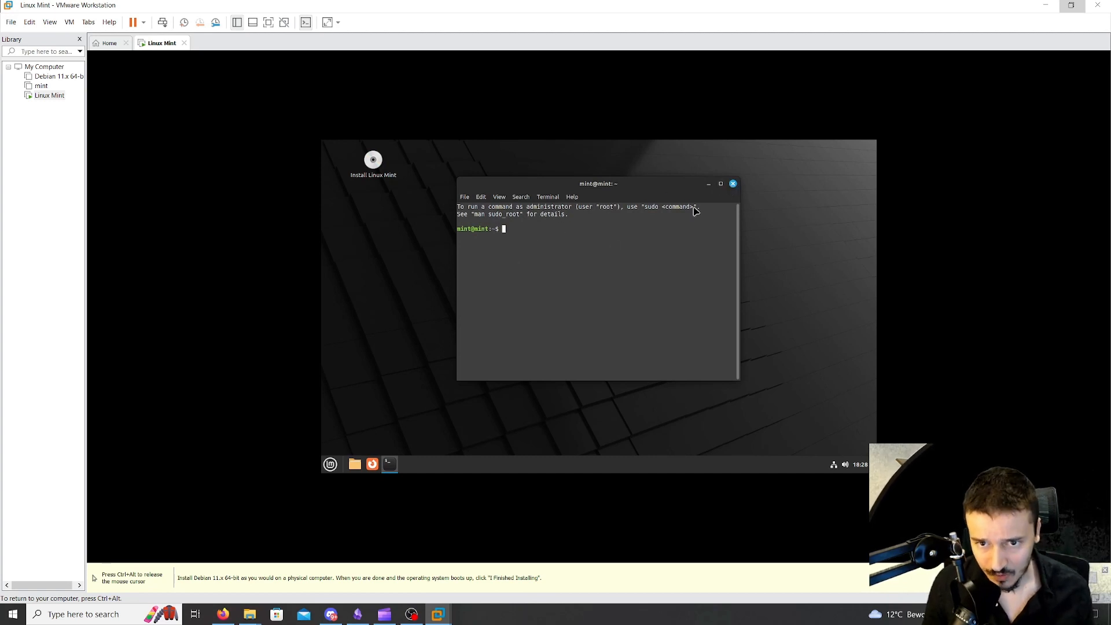
text(ls)
key(Return)
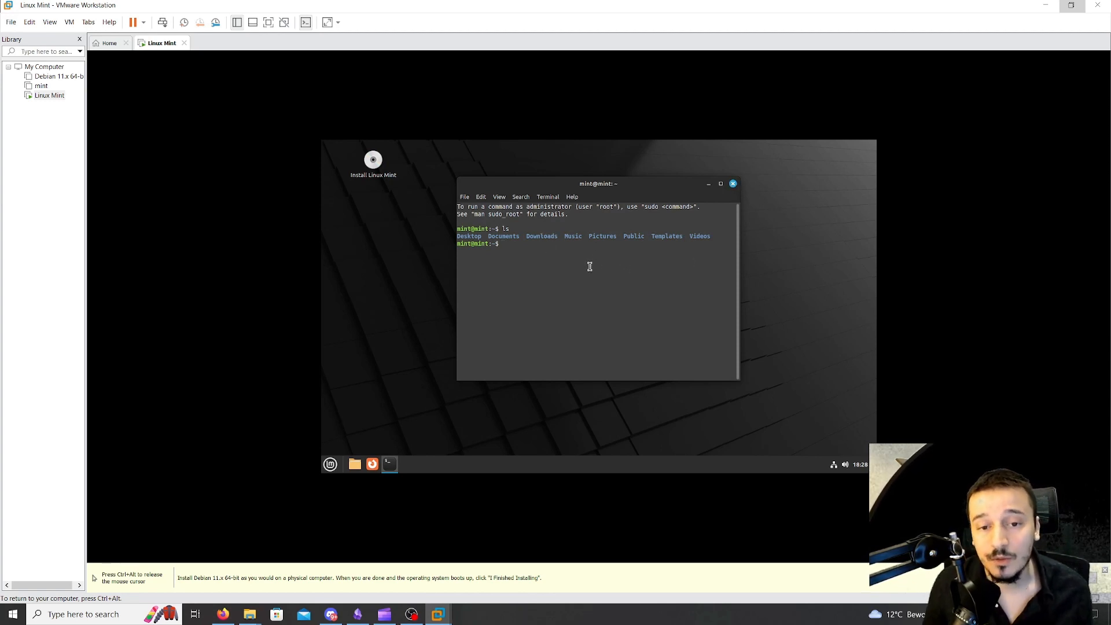
click(733, 184)
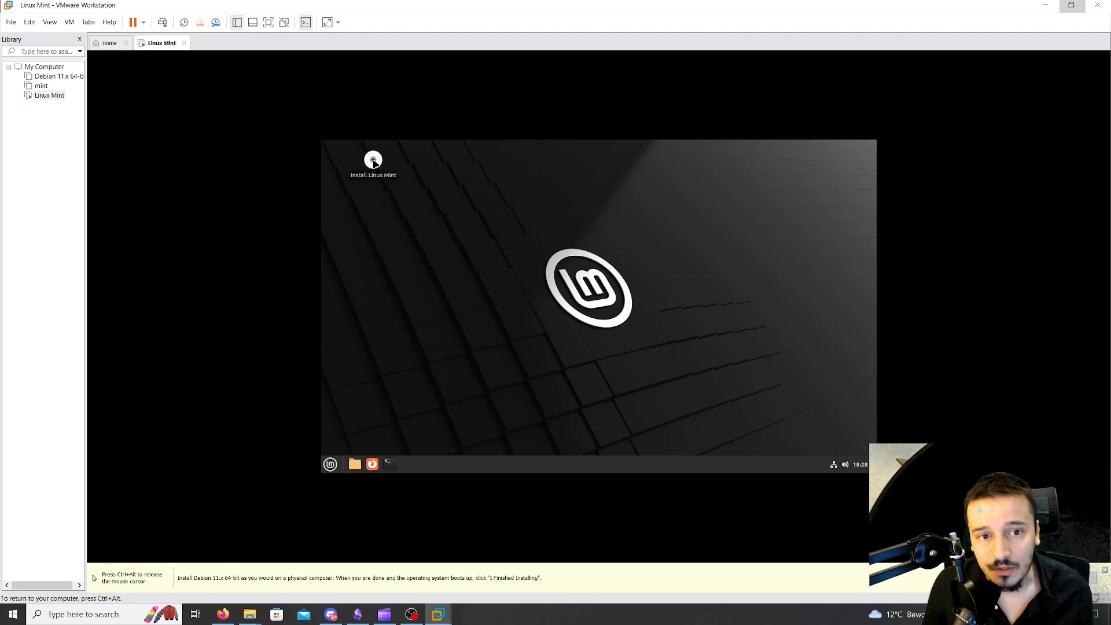
Start the Linux Mint installer and accept English as the language with the English (US) keyboard layout.
double_click(372, 160)
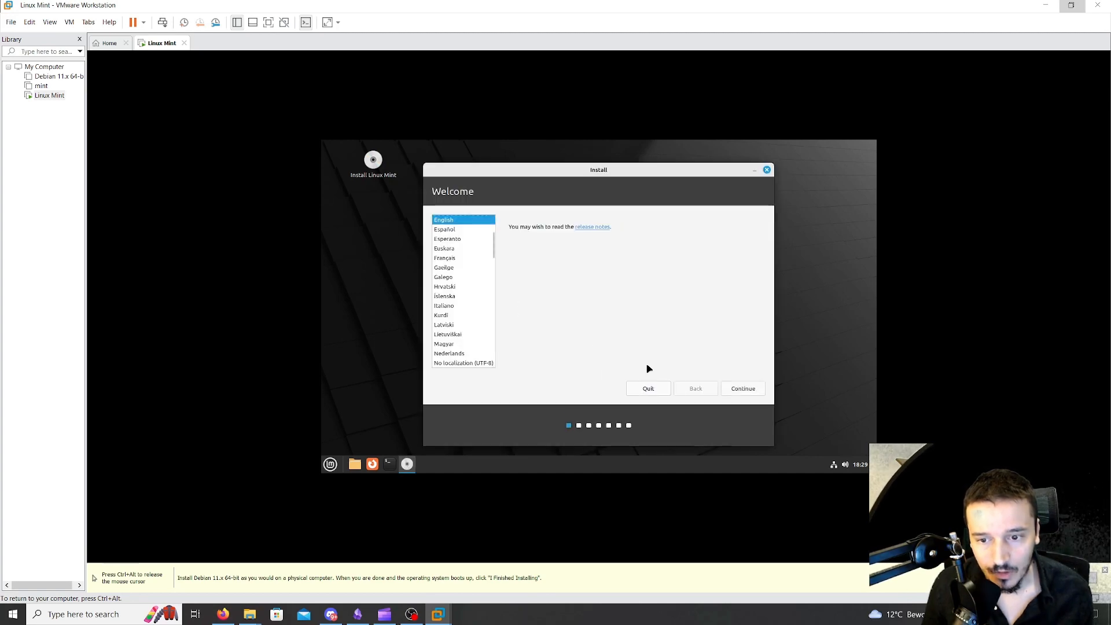
click(735, 389)
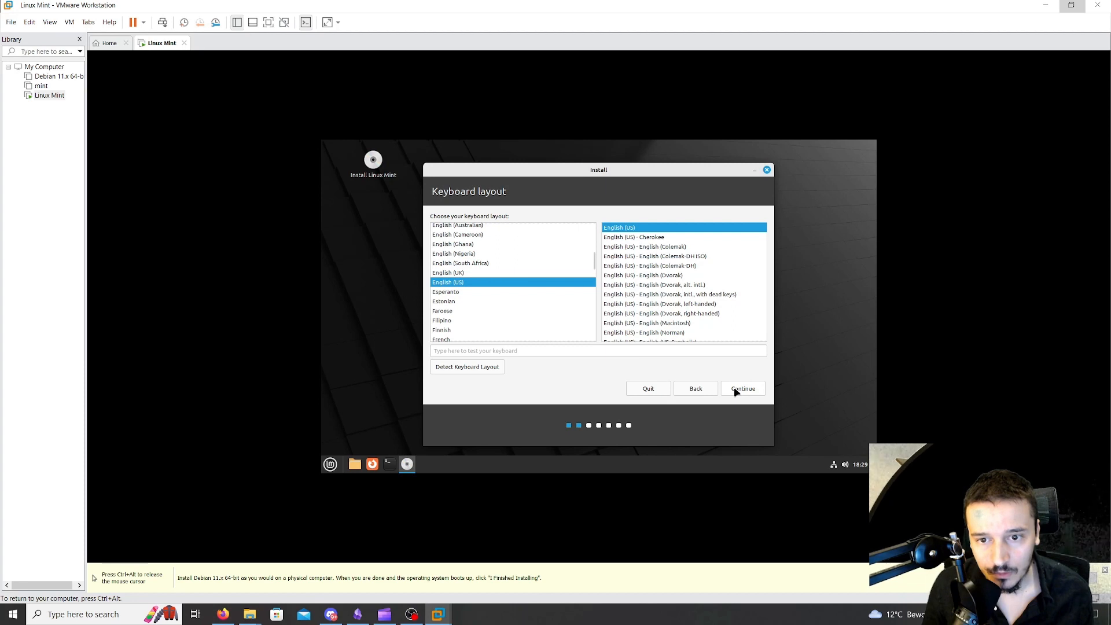
click(738, 389)
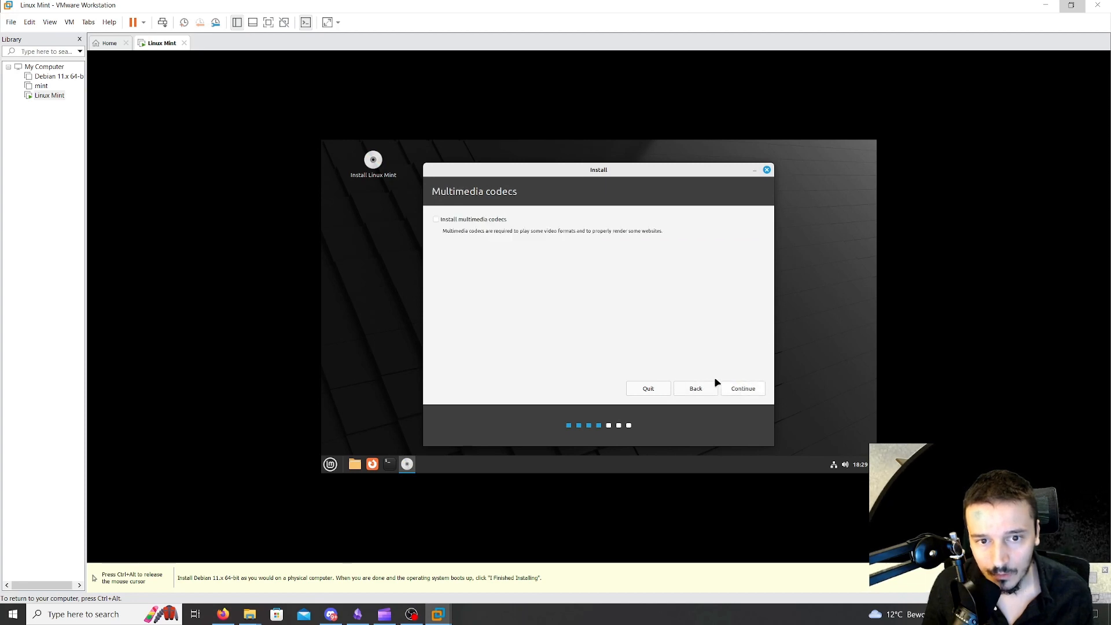
Continue without installing multimedia codecs and confirm erasing the disk to install Linux Mint.
click(740, 388)
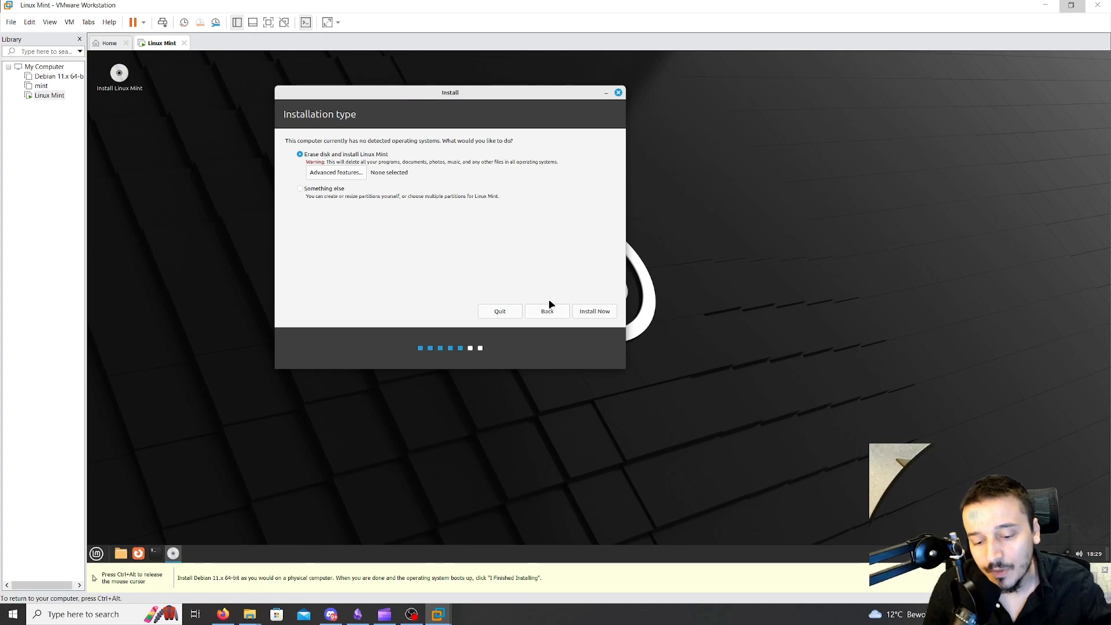
click(591, 313)
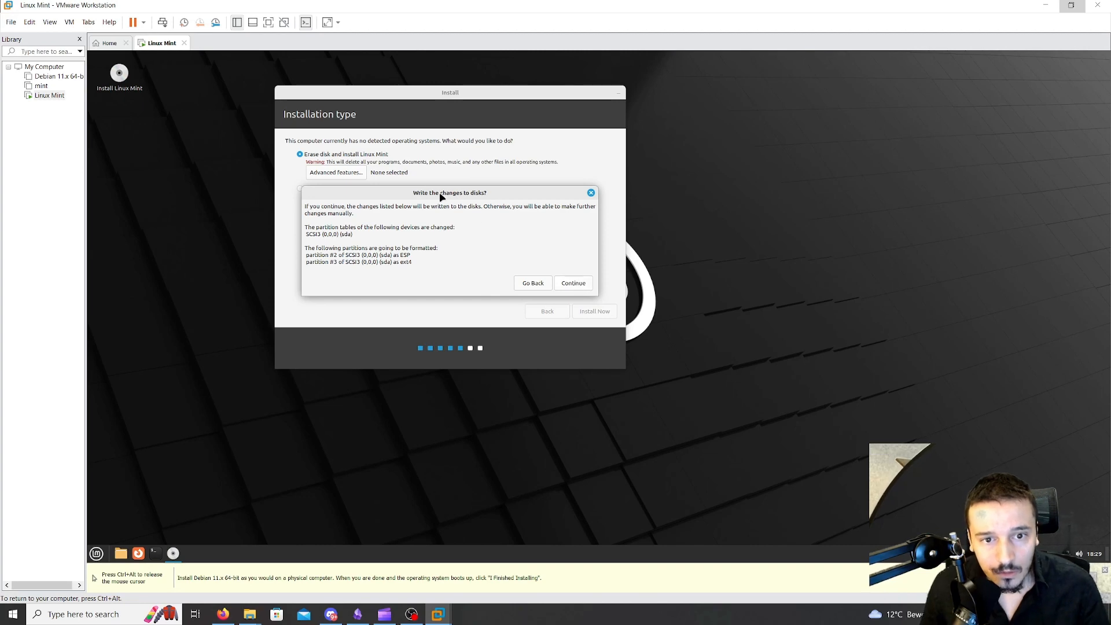
click(562, 284)
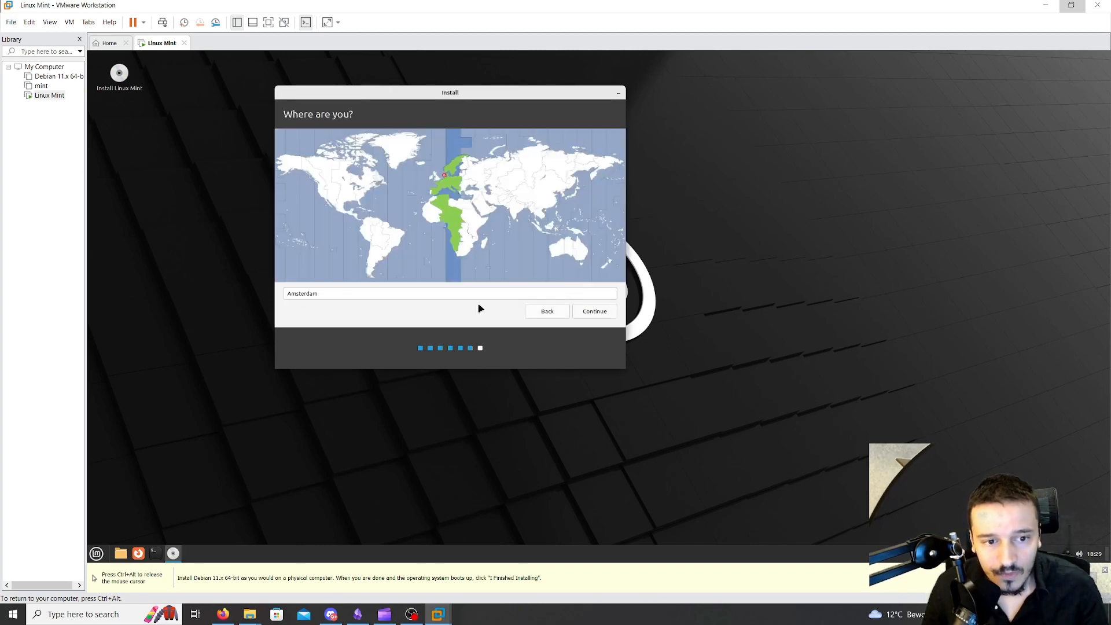
Keep Amsterdam as the location and enter Lincourse as the name of the new account.
click(589, 311)
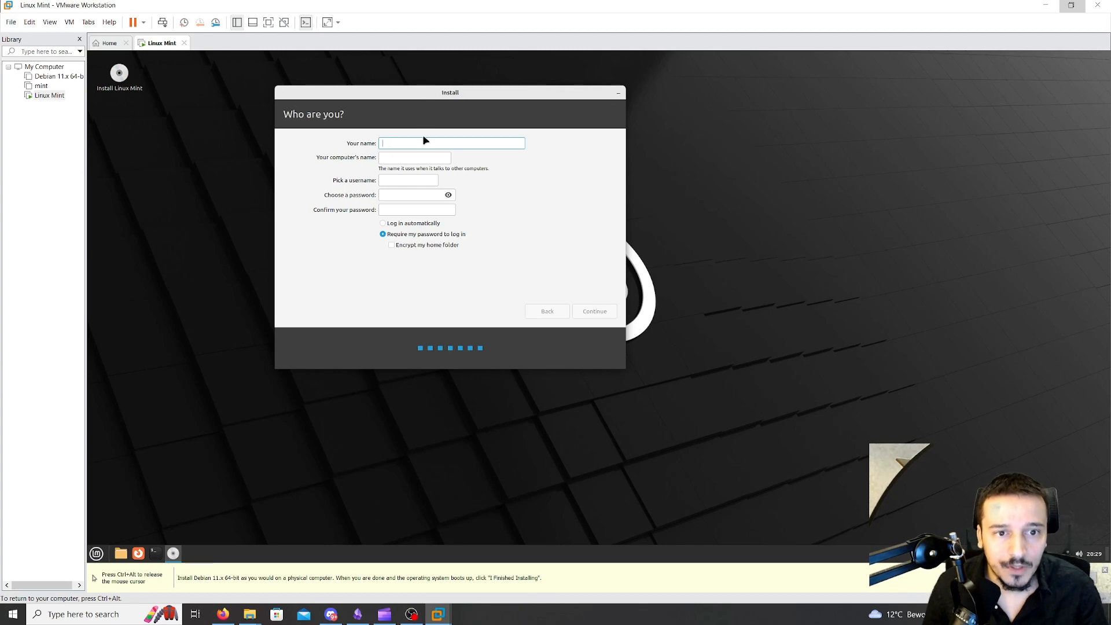
text(l)
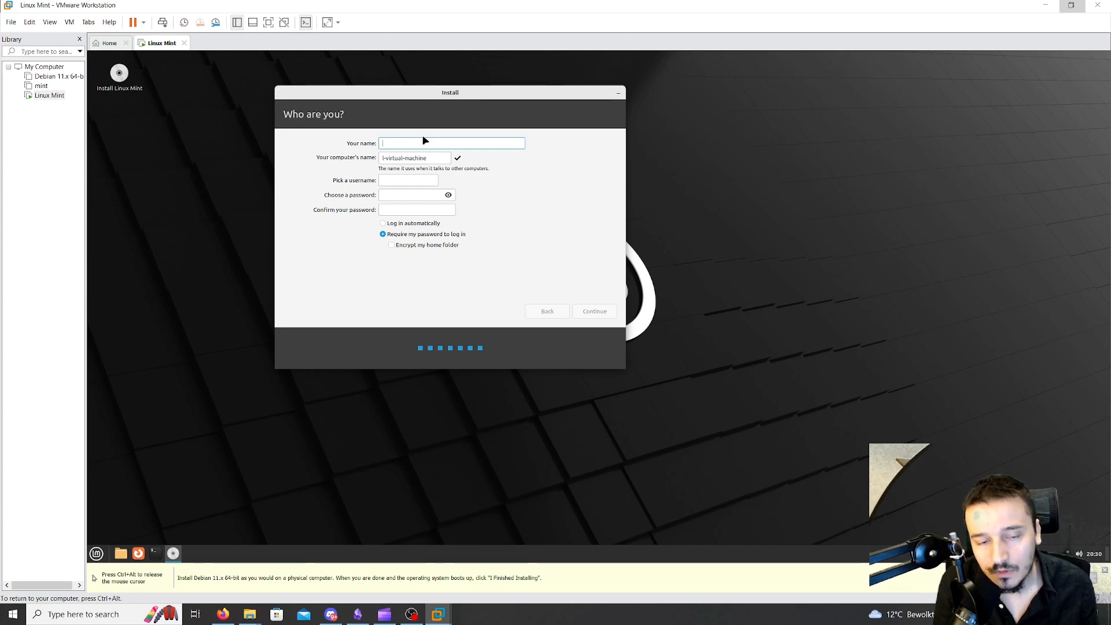
text(in)
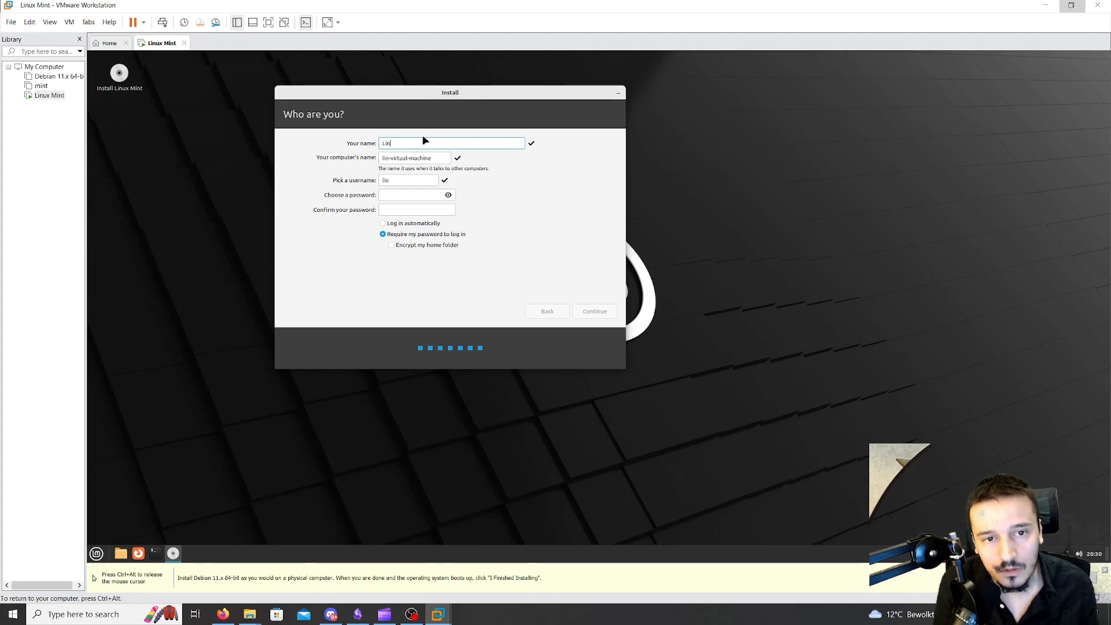
text(course)
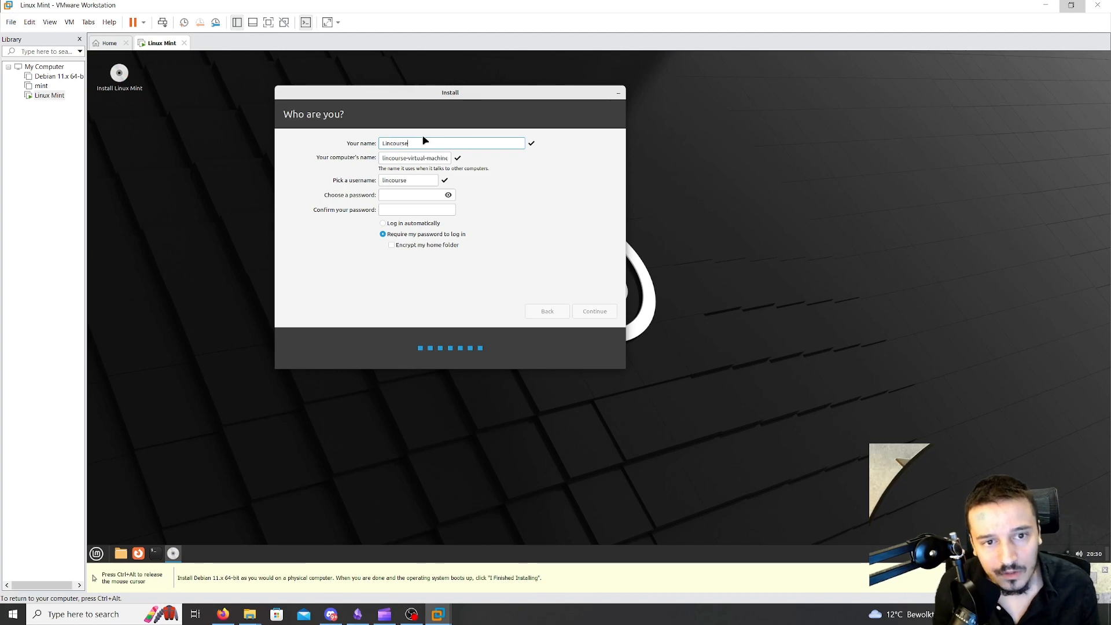
click(401, 195)
text(•••••••••••••)
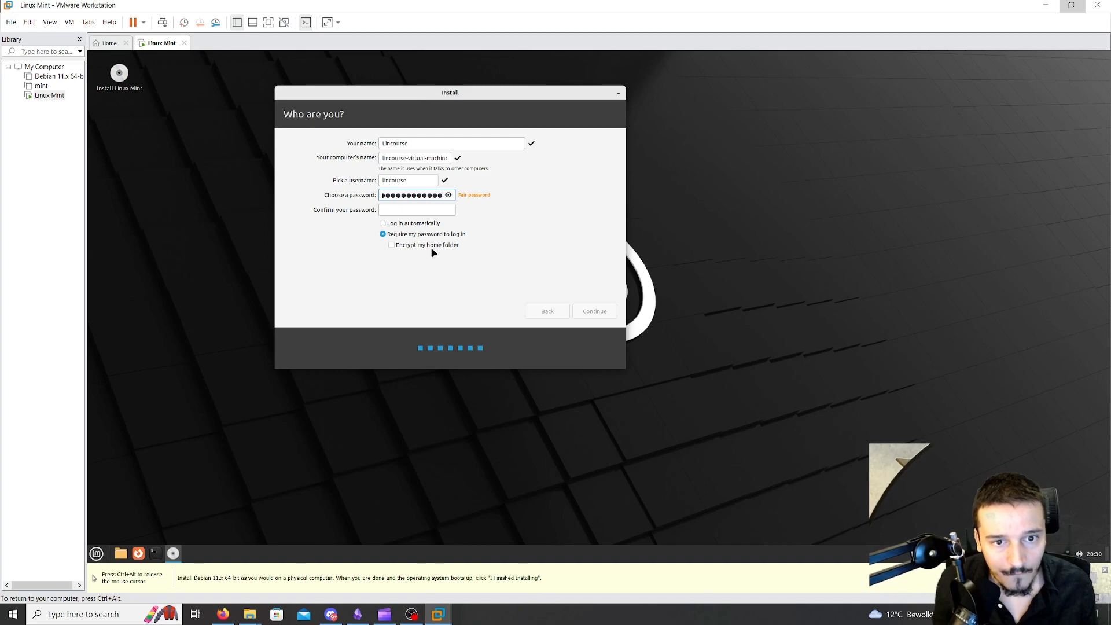
double_click(423, 195)
key(BackSpace)
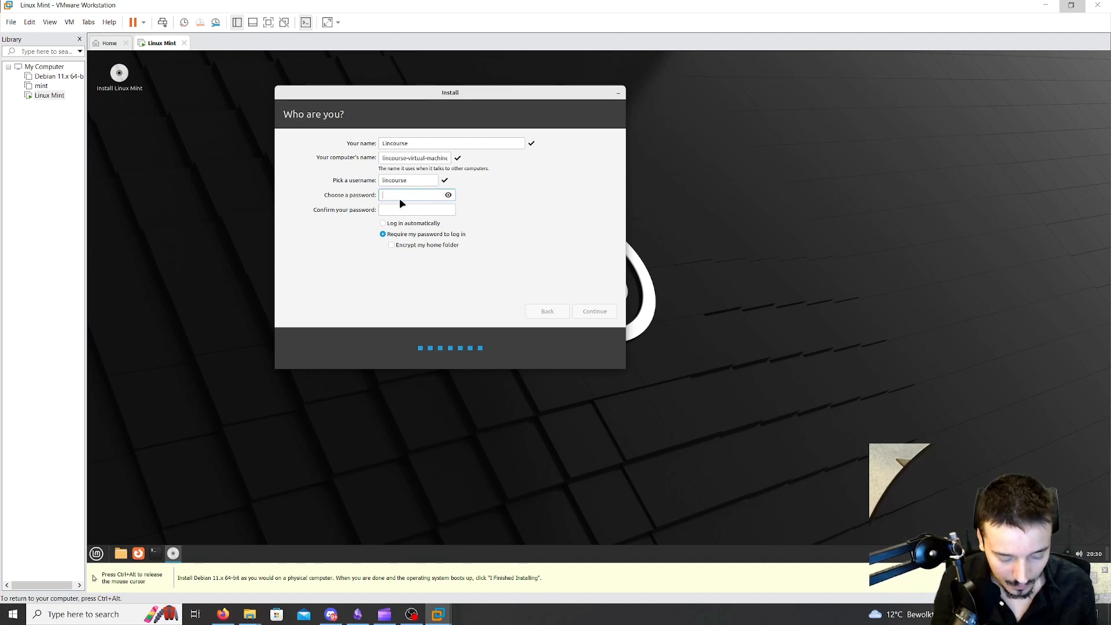
Enter and confirm the account password, and continue with the installation with the password required to log in.
text(•••••)
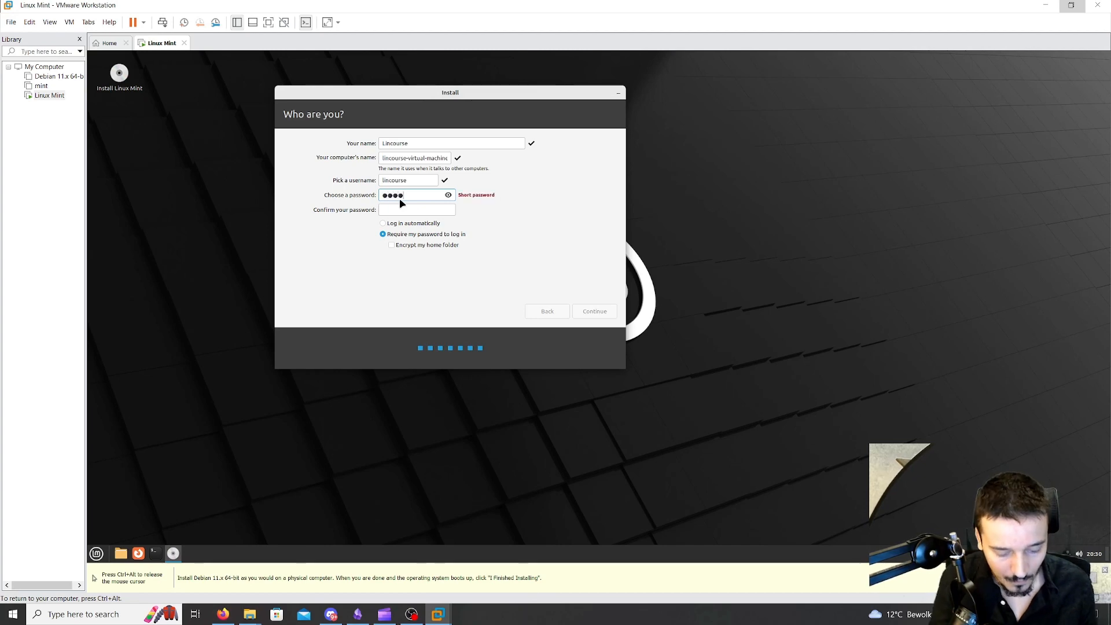
text(••)
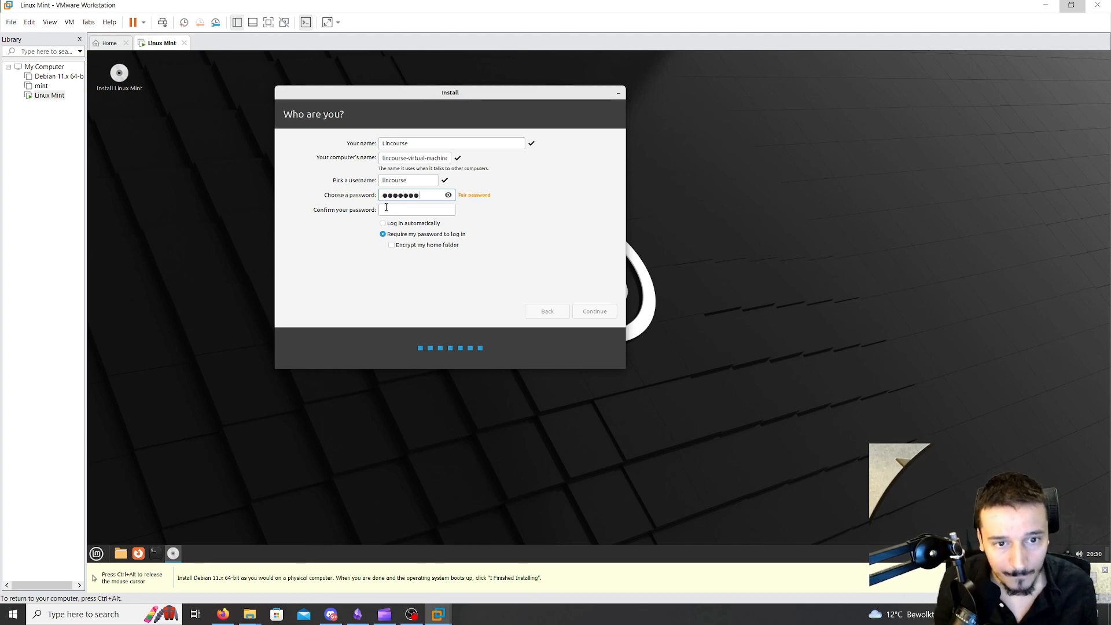
click(385, 210)
text(•••••••)
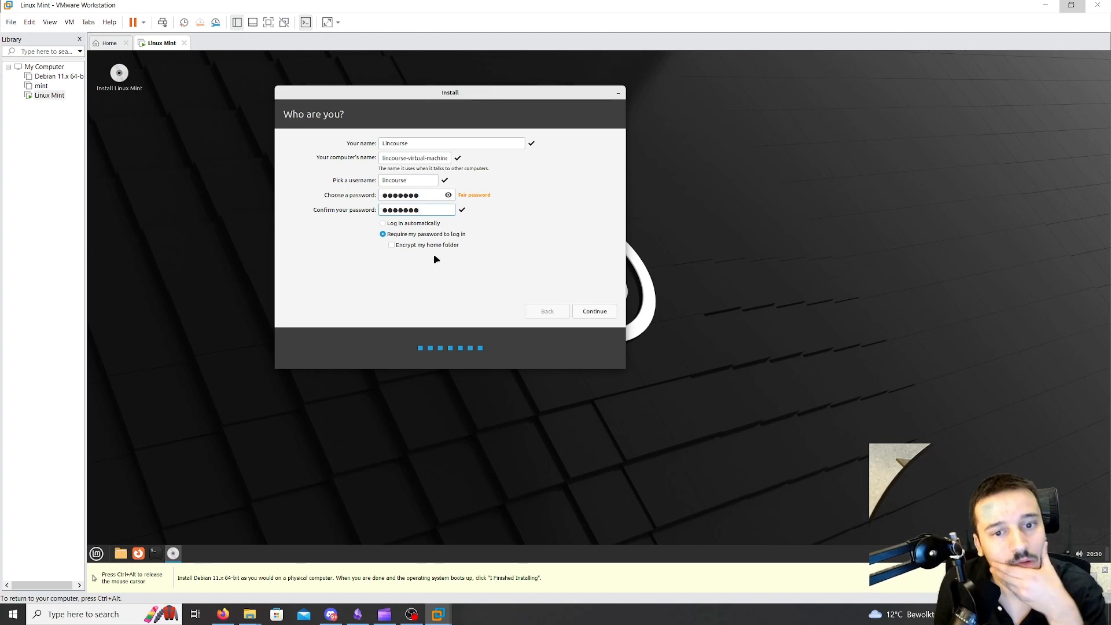
click(585, 313)
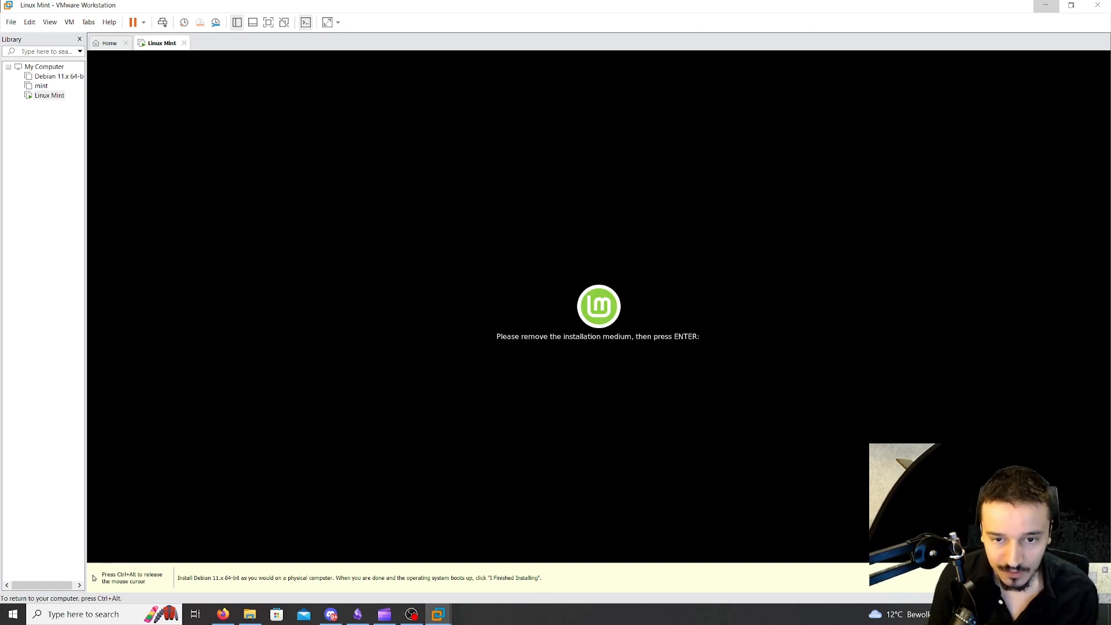
Restart into the installed system and log in to the Lincourse account with the account password.
key(Return)
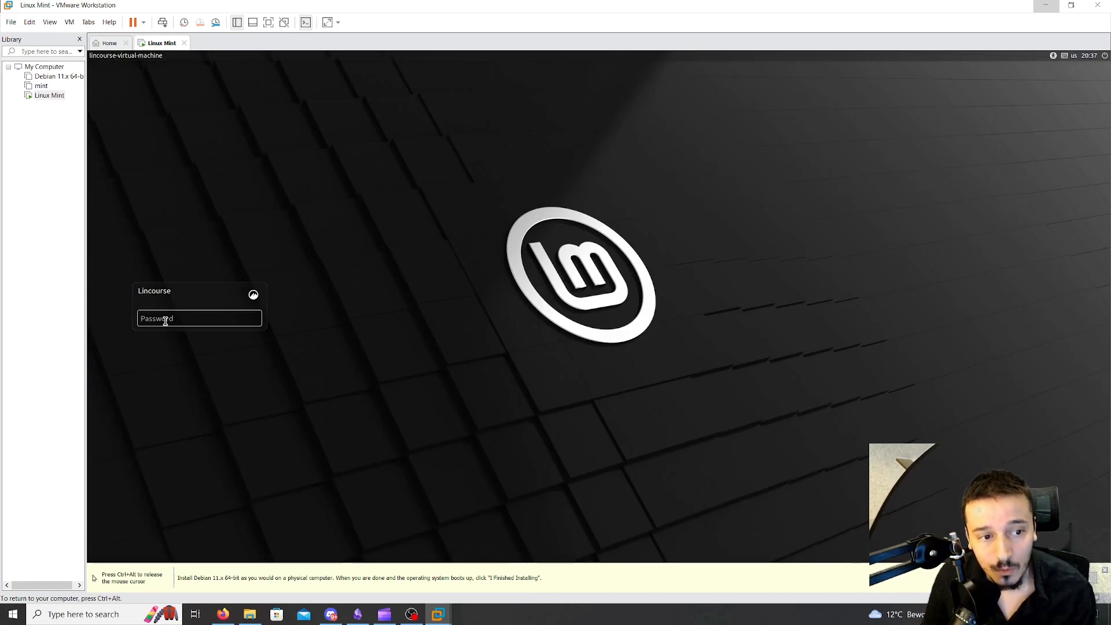
text(•••)
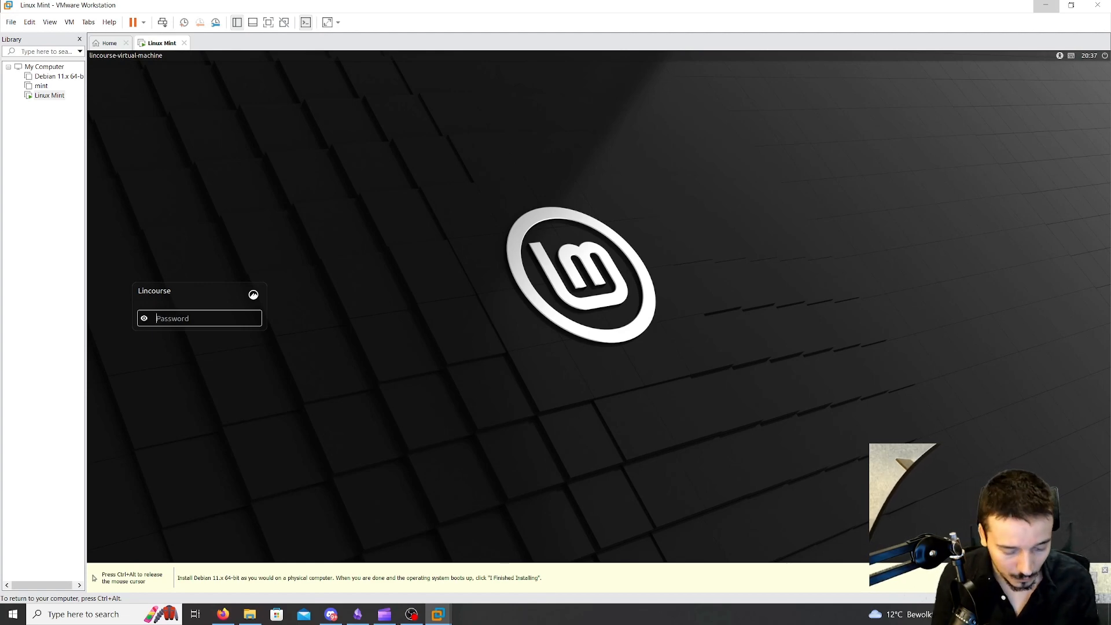
key(Return)
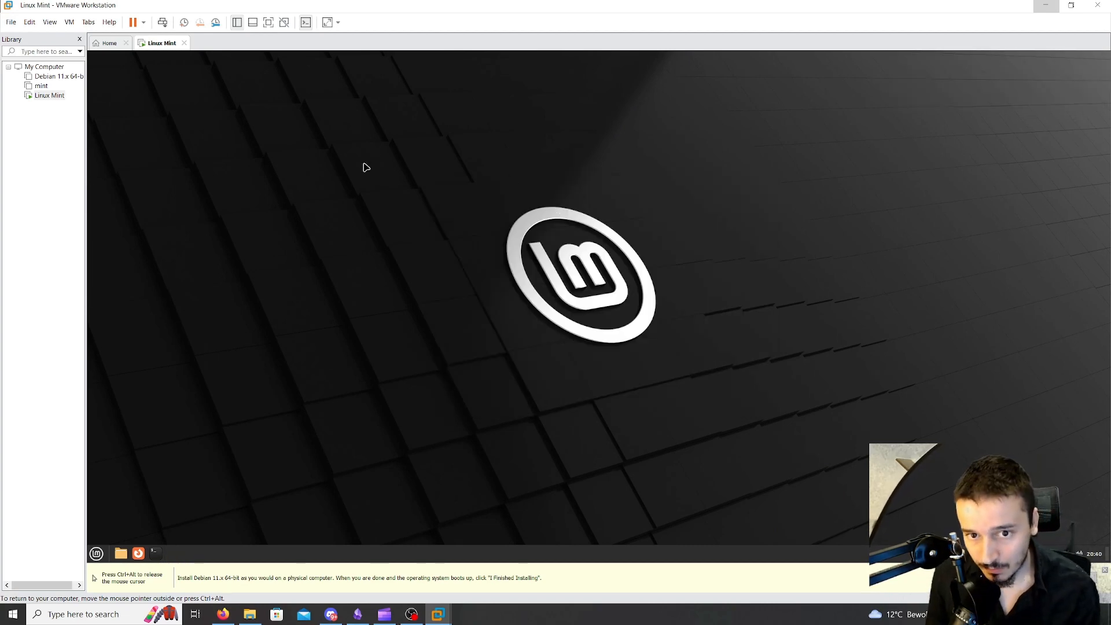
drag(322, 163, 773, 386)
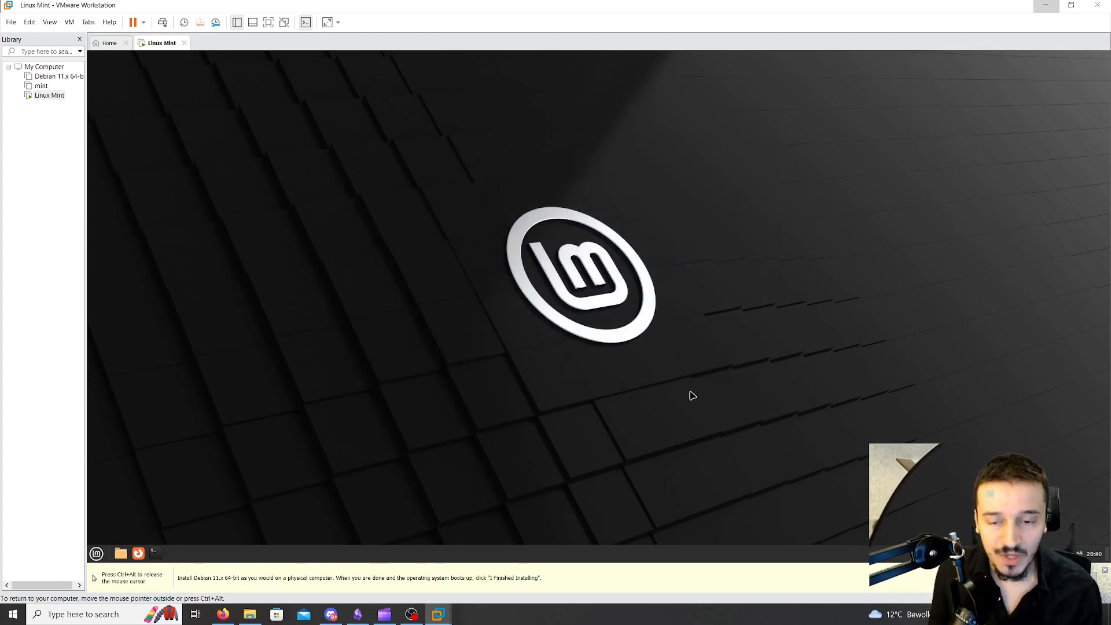